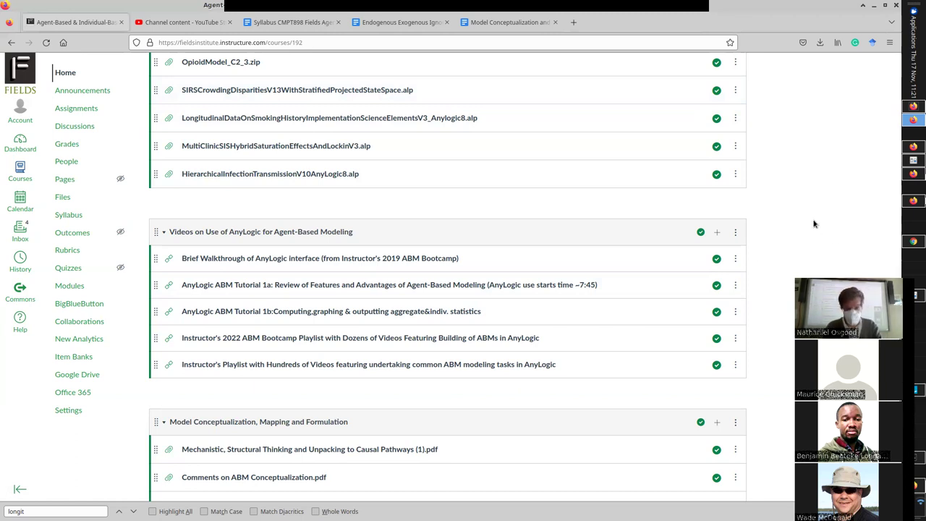
Browse the top of the Canvas Modules list around the AnyLogic PLE download link.
{"action": "scroll", "coordinate": [814, 224], "scroll_direction": "up", "scroll_amount": 15}
{"action": "key", "text": "Tab"}
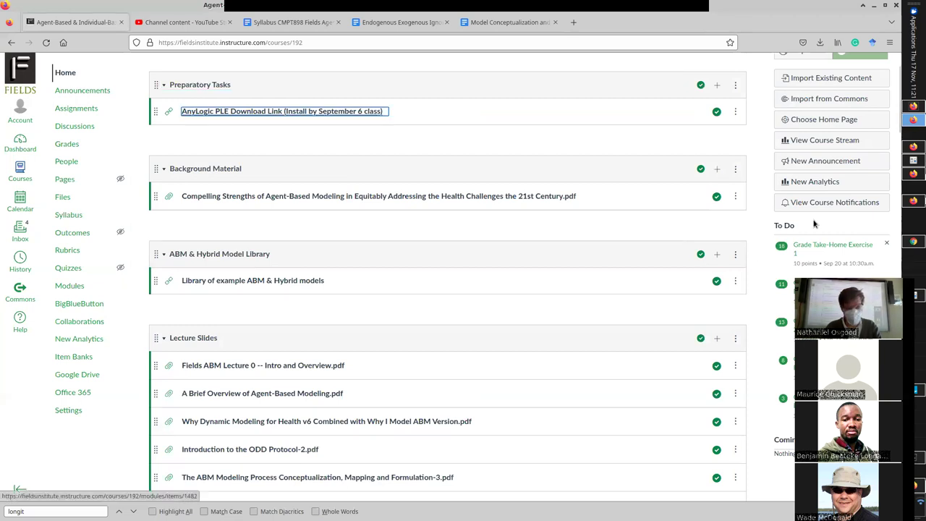
{"action": "scroll", "coordinate": [751, 223], "scroll_direction": "up", "scroll_amount": 2}
{"action": "scroll", "coordinate": [751, 223], "scroll_direction": "down", "scroll_amount": 15}
{"action": "scroll", "coordinate": [751, 223], "scroll_direction": "down", "scroll_amount": 10}
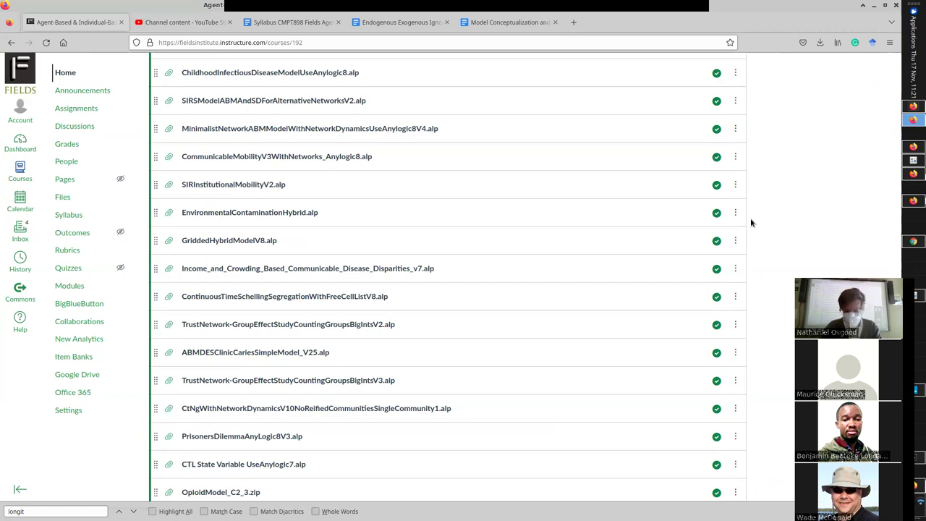
Step through the lecture slides down to the example models, including SIRSCrowdingDisparitiesV13WithStratifiedProjectedStateSpace.alp.
{"action": "key", "text": "Tab"}
{"action": "key", "text": "Tab"}
{"action": "key", "text": "Tab"}
{"action": "key", "text": "Tab"}
{"action": "key", "text": "Tab"}
{"action": "key", "text": "Tab"}
{"action": "key", "text": "Tab"}
{"action": "key", "text": "Tab"}
{"action": "key", "text": "Tab"}
{"action": "key", "text": "Tab"}
{"action": "key", "text": "Tab"}
{"action": "key", "text": "Tab"}
{"action": "key", "text": "Tab"}
{"action": "key", "text": "Tab"}
{"action": "key", "text": "Tab"}
{"action": "key", "text": "Tab"}
{"action": "key", "text": "Tab"}
{"action": "key", "text": "Tab"}
{"action": "key", "text": "Tab"}
{"action": "key", "text": "Tab"}
{"action": "key", "text": "Tab"}
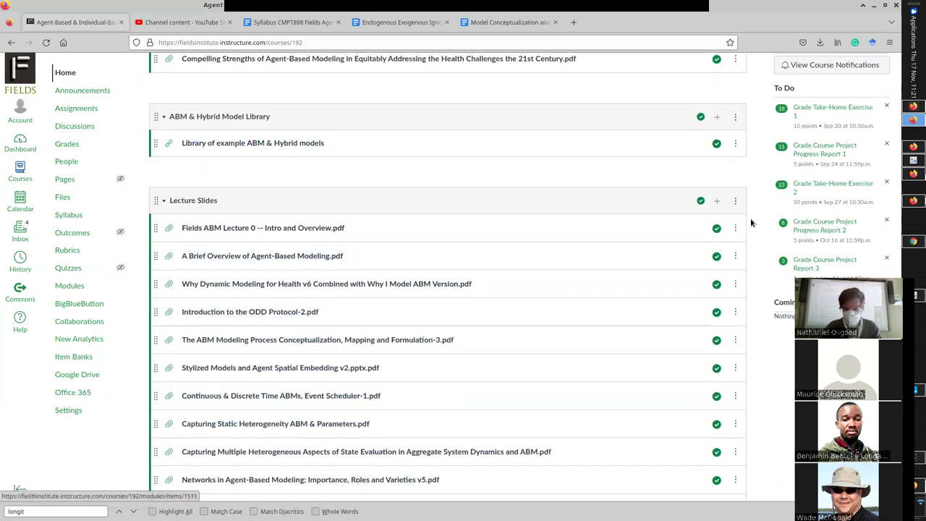
{"action": "key", "text": "Tab"}
{"action": "key", "text": "Tab"}
{"action": "key", "text": "Tab"}
{"action": "key", "text": "Tab"}
{"action": "key", "text": "Tab"}
{"action": "key", "text": "Tab"}
{"action": "key", "text": "Tab"}
{"action": "key", "text": "Tab"}
{"action": "key", "text": "Tab"}
{"action": "key", "text": "Tab"}
{"action": "key", "text": "Tab"}
{"action": "key", "text": "Tab"}
{"action": "key", "text": "Tab"}
{"action": "key", "text": "Tab"}
{"action": "key", "text": "Tab"}
{"action": "key", "text": "Tab"}
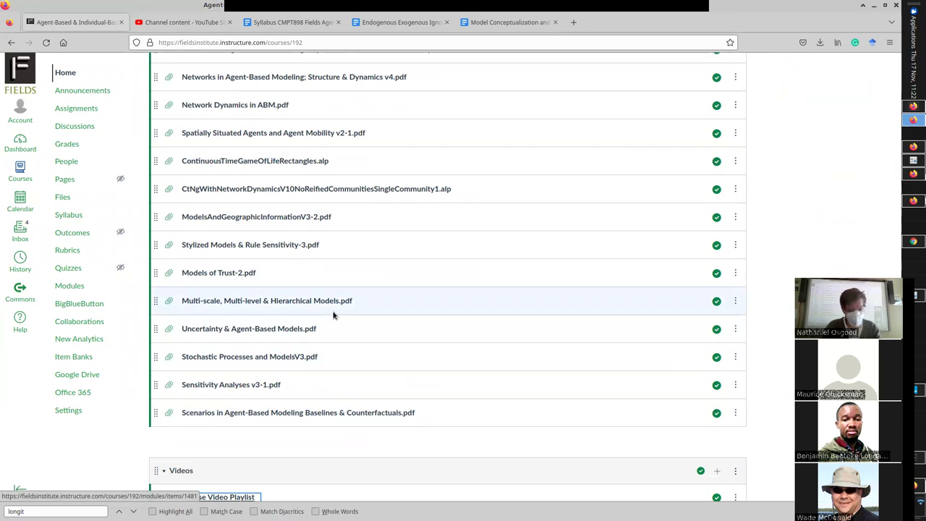
{"action": "scroll", "coordinate": [334, 314], "scroll_direction": "up", "scroll_amount": 8}
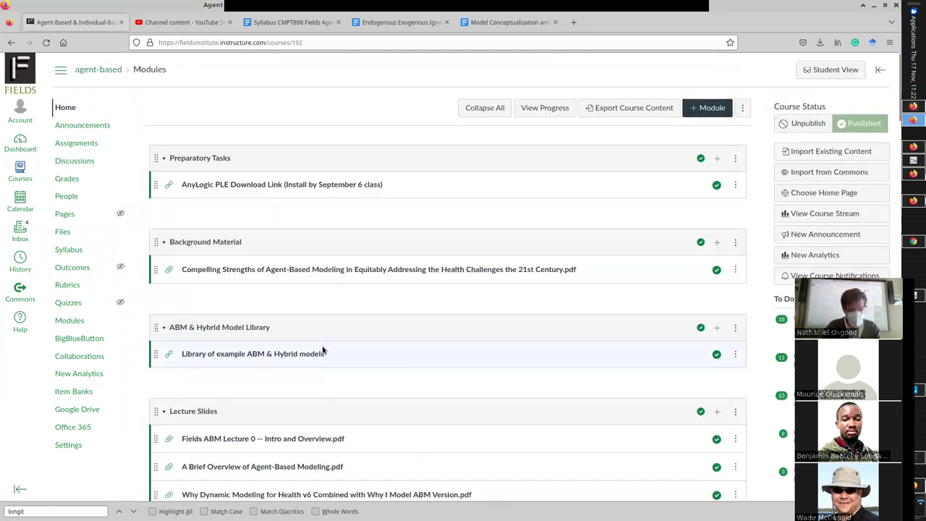
{"action": "scroll", "coordinate": [900, 148], "scroll_direction": "down", "scroll_amount": 1}
{"action": "left_click_drag", "start_coordinate": [900, 148], "coordinate": [903, 377]}
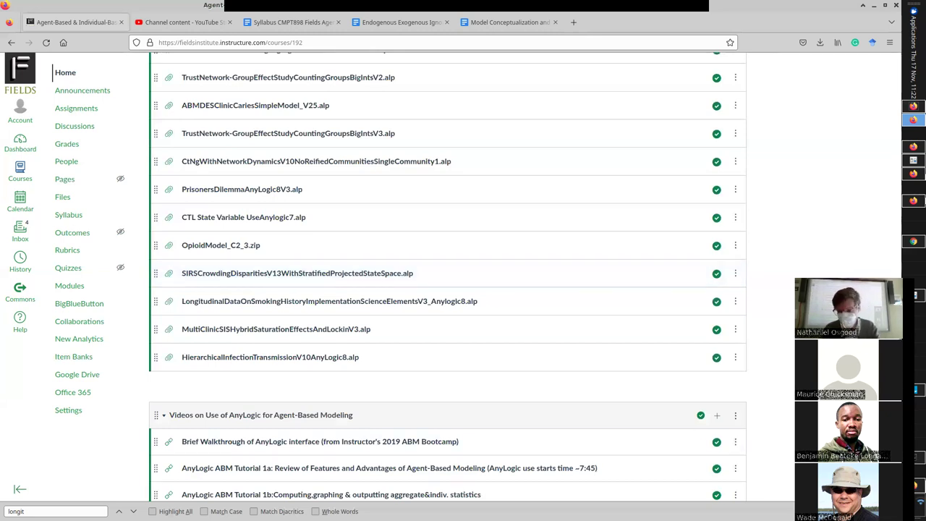
Close the Post Attendee Zoom tab in the other Firefox window and return to AnyLogic.
{"action": "left_click", "coordinate": [918, 488]}
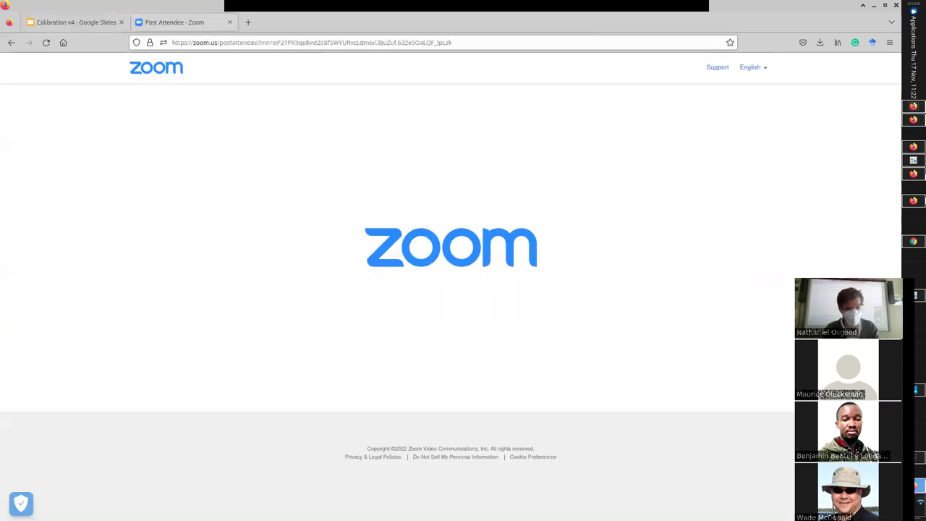
{"action": "left_click", "coordinate": [230, 22]}
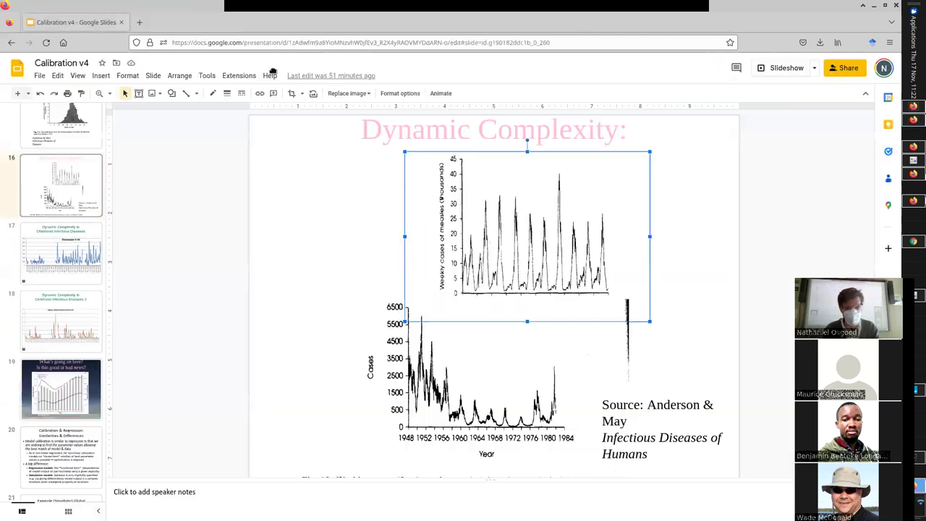
{"action": "key", "text": "alt+Tab"}
{"action": "key", "text": "alt+shift+Tab"}
{"action": "key", "text": "alt+Tab"}
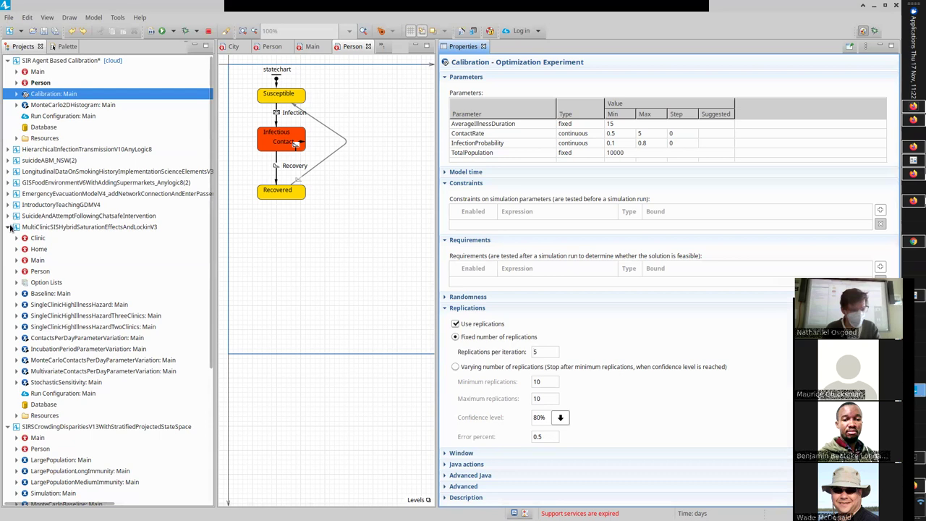
Open the Person statechart and inspect the waningOfImmunity transition's rate.
{"action": "left_click", "coordinate": [87, 427]}
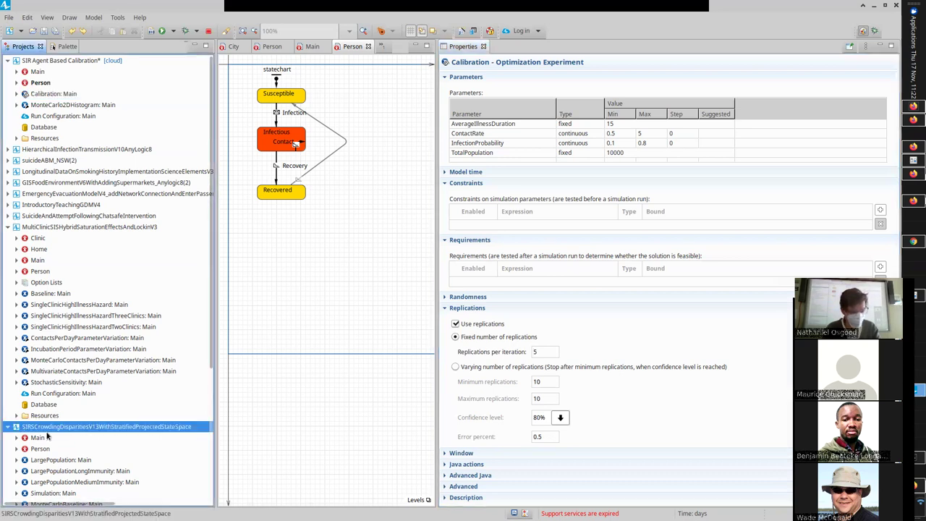
{"action": "double_click", "coordinate": [37, 449]}
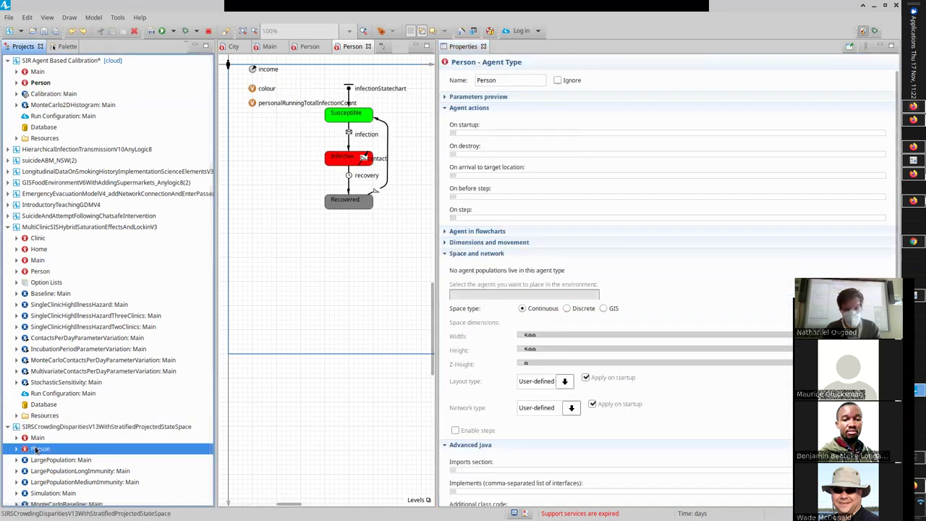
{"action": "left_click_drag", "start_coordinate": [436, 156], "coordinate": [786, 152]}
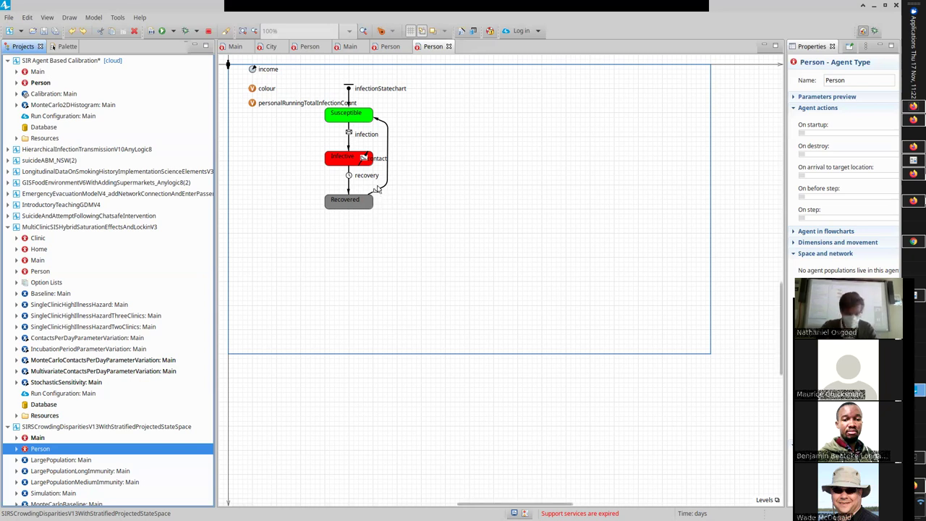
{"action": "left_click", "coordinate": [387, 157]}
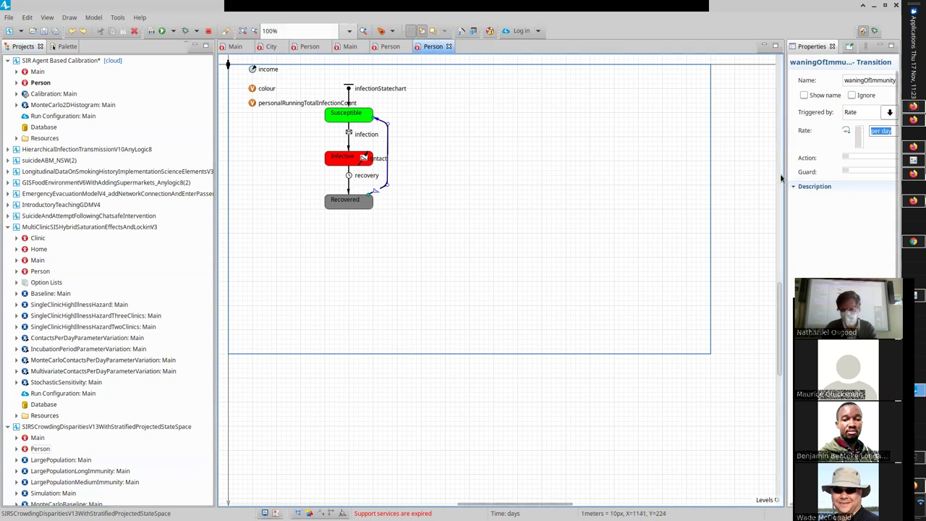
{"action": "left_click_drag", "start_coordinate": [782, 176], "coordinate": [565, 167]}
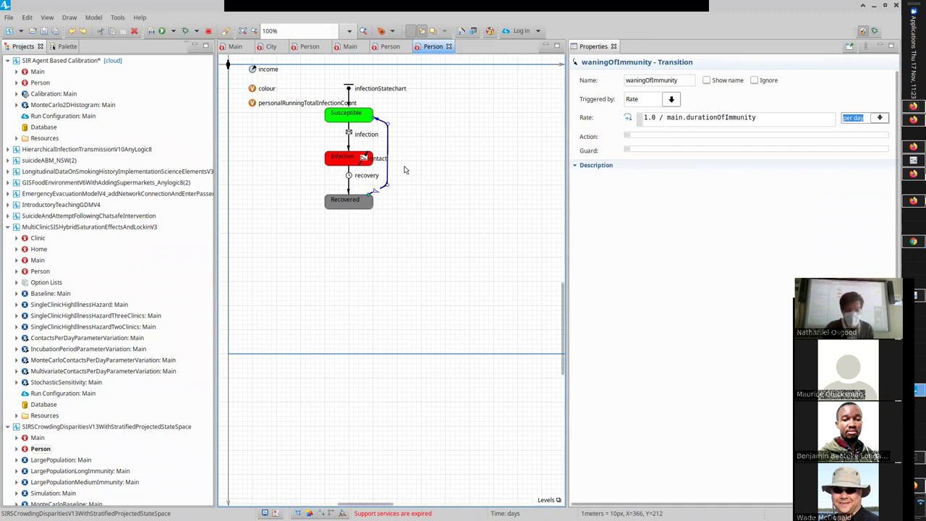
Check Main's connection range of 75, then the Infective state and contact transition's sendToRandomConnected action.
{"action": "double_click", "coordinate": [36, 437]}
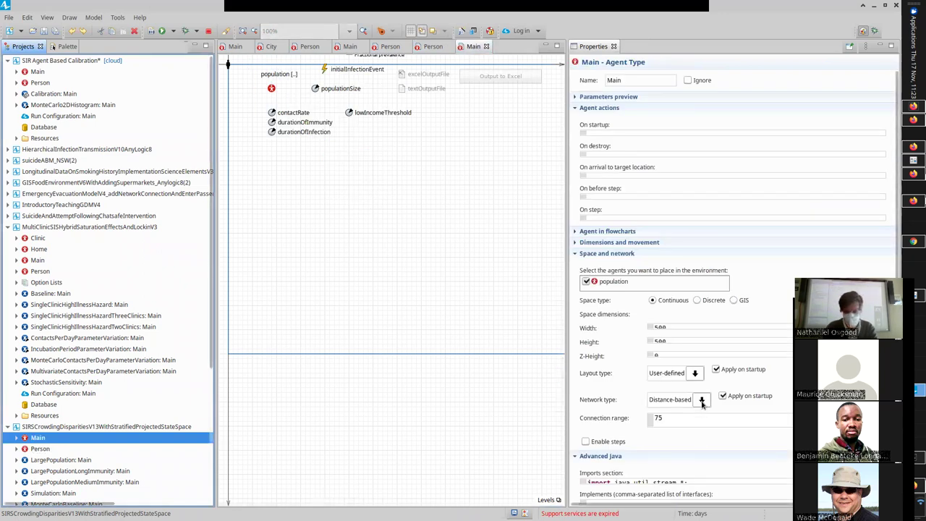
{"action": "left_click_drag", "start_coordinate": [676, 416], "coordinate": [634, 414]}
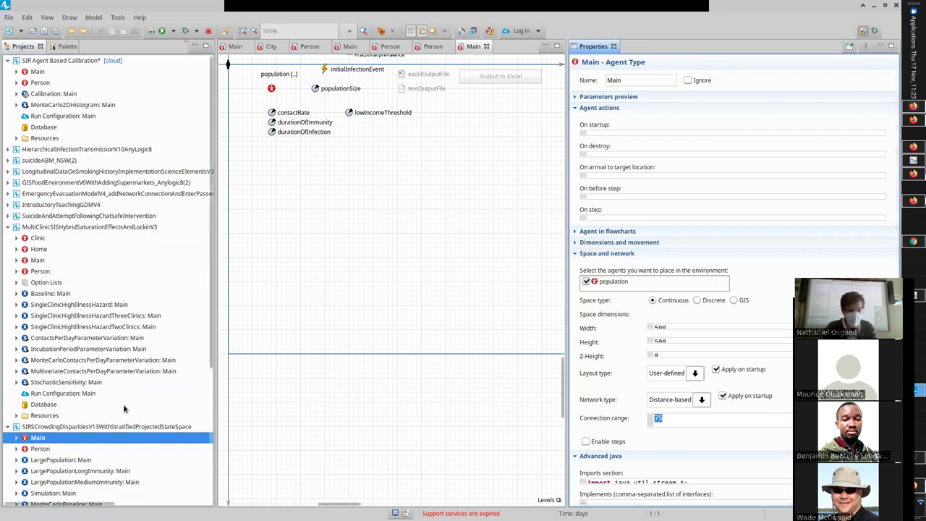
{"action": "double_click", "coordinate": [59, 448]}
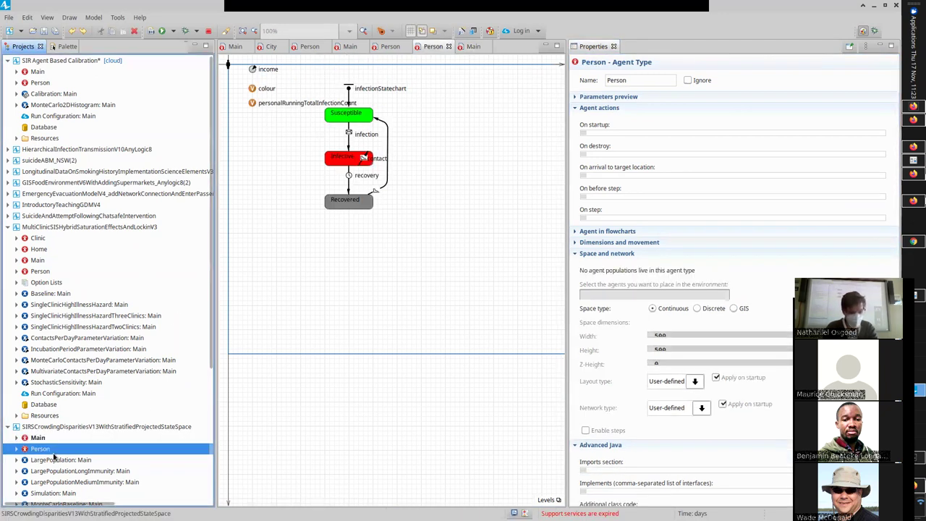
{"action": "left_click", "coordinate": [369, 157]}
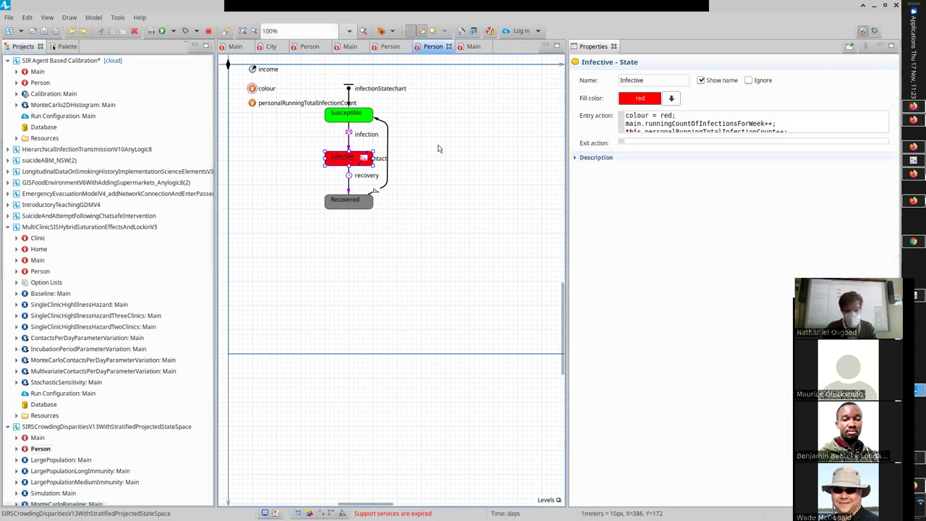
{"action": "left_click", "coordinate": [364, 158]}
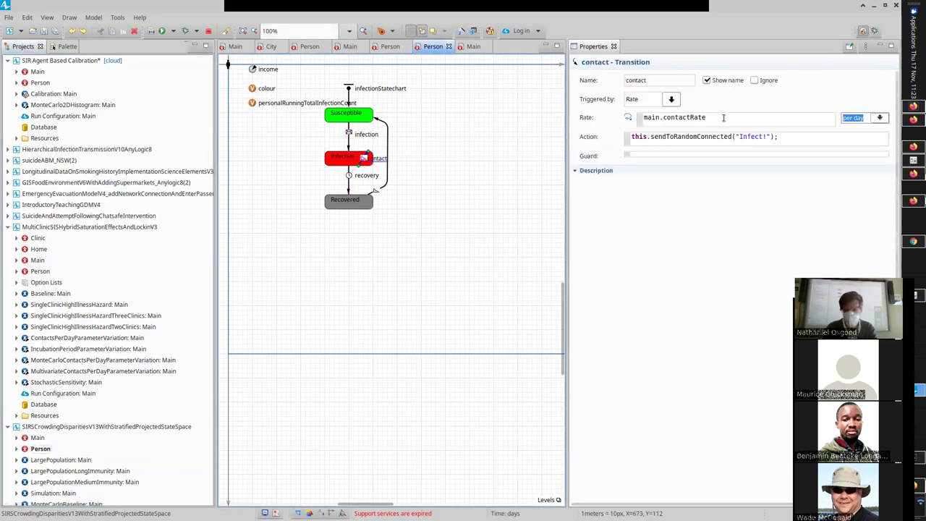
{"action": "left_click_drag", "start_coordinate": [794, 138], "coordinate": [574, 120]}
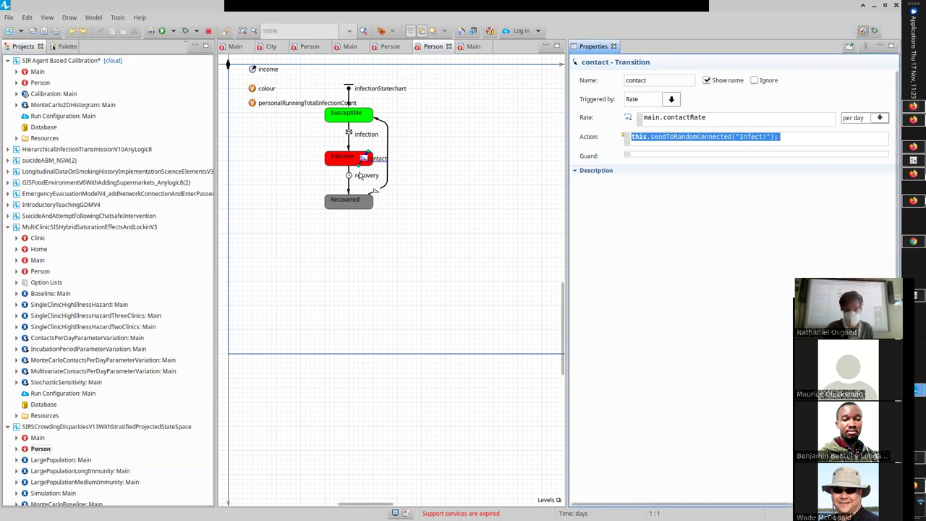
Inspect the infection transition's message trigger and the Person agent type's properties.
{"action": "left_click", "coordinate": [350, 127]}
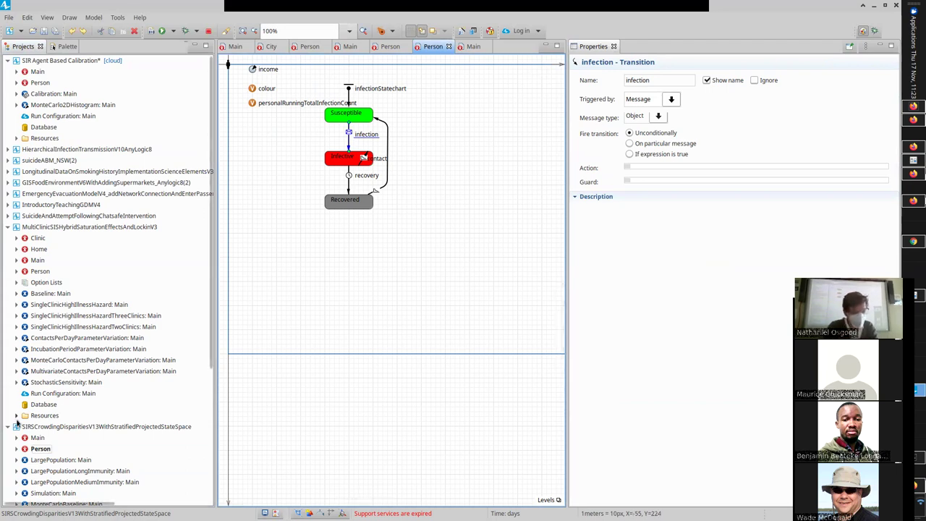
{"action": "left_click", "coordinate": [32, 450]}
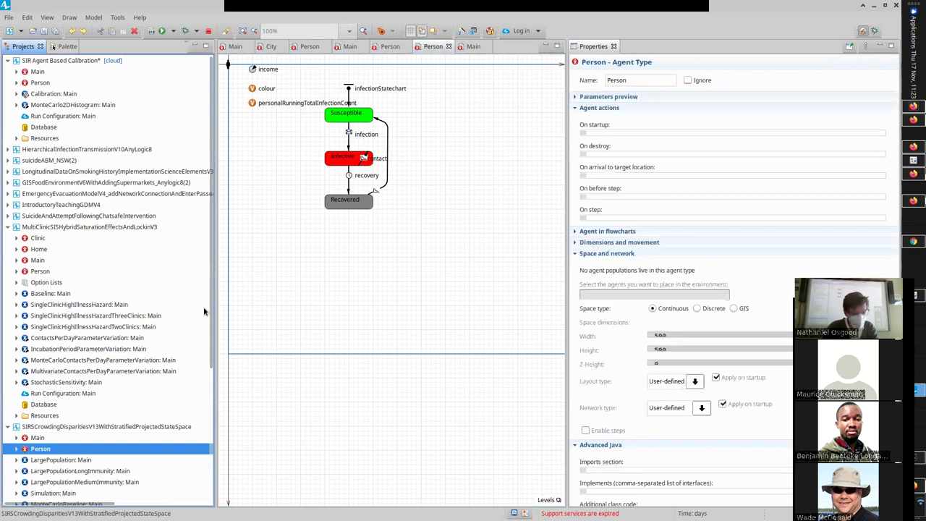
{"action": "left_click_drag", "start_coordinate": [208, 312], "coordinate": [190, 407]}
{"action": "scroll", "coordinate": [191, 406], "scroll_direction": "down", "scroll_amount": 2}
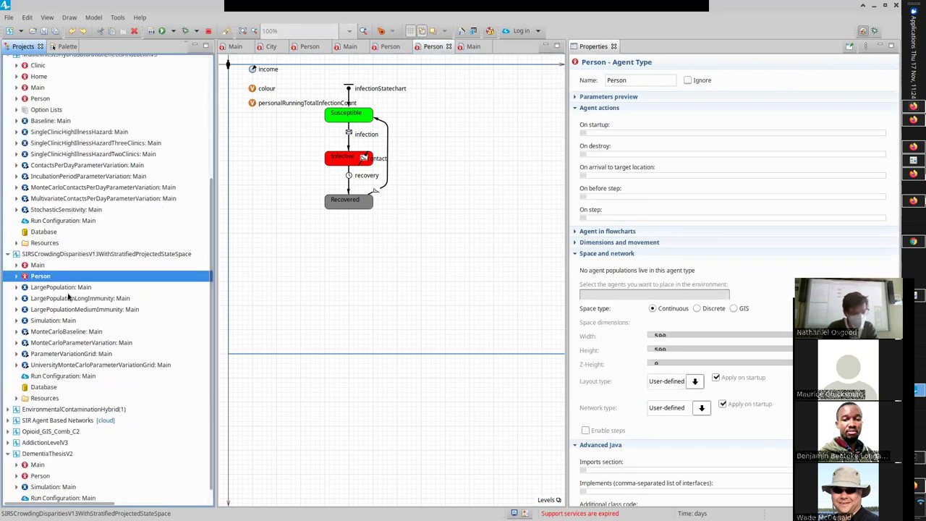
Run the LargePopulation experiment from its context menu and start the simulation.
{"action": "left_click", "coordinate": [61, 287]}
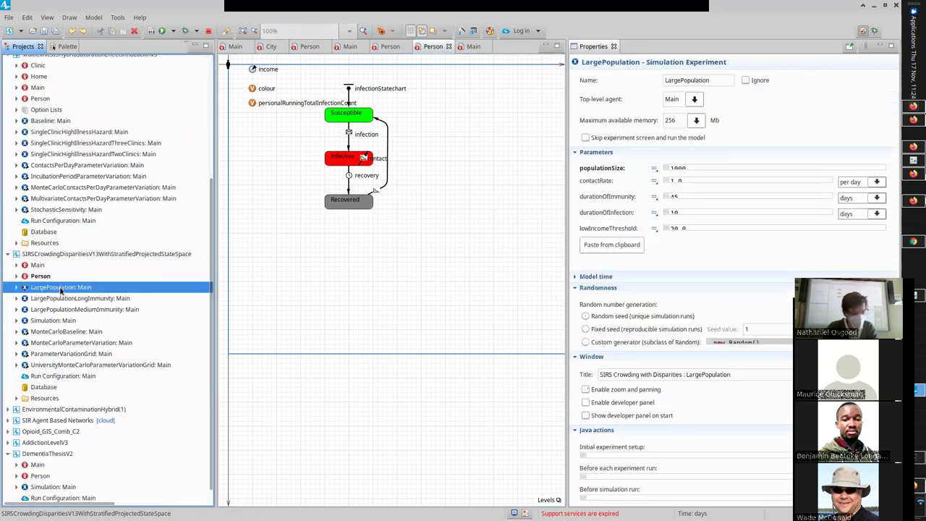
{"action": "right_click", "coordinate": [61, 288]}
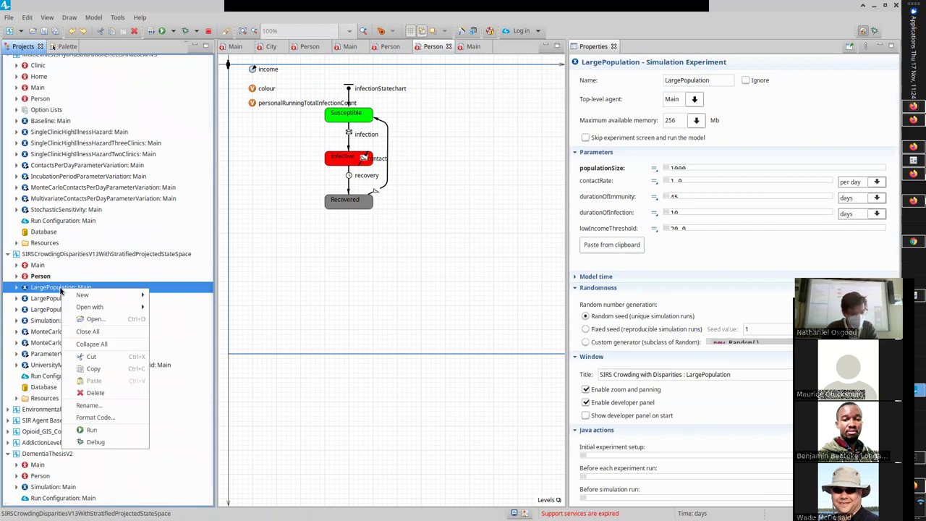
{"action": "left_click", "coordinate": [95, 431]}
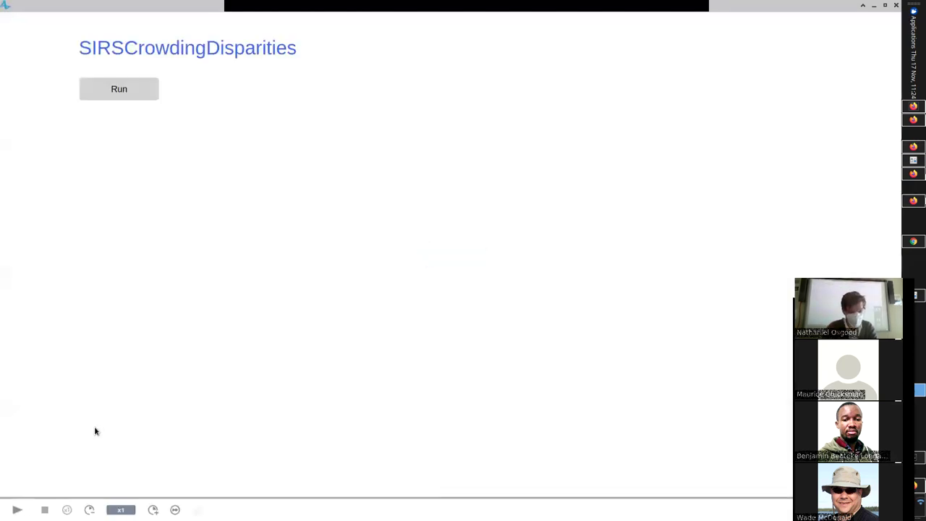
{"action": "left_click", "coordinate": [102, 100]}
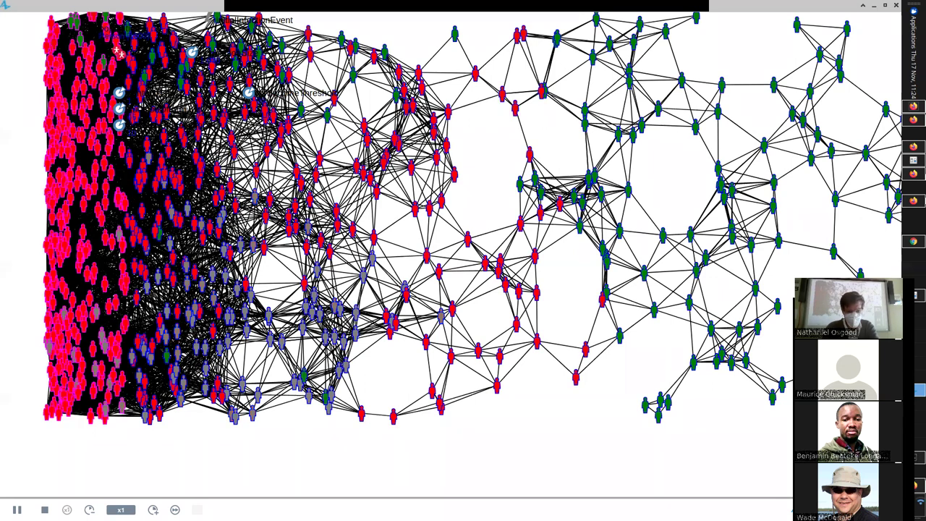
Back in the editor, read the Entry action code of the Susceptible, Infective and Recovered states.
{"action": "key", "text": "alt+Tab"}
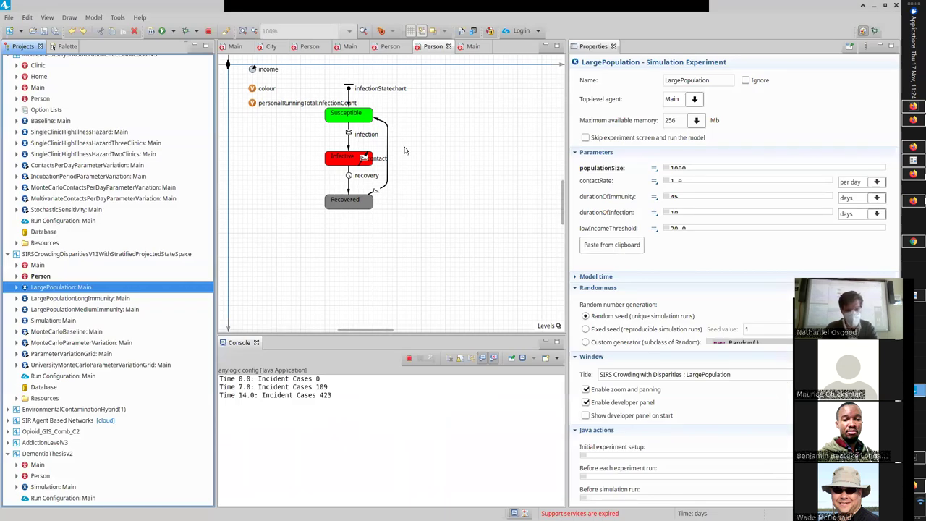
{"action": "left_click", "coordinate": [366, 119]}
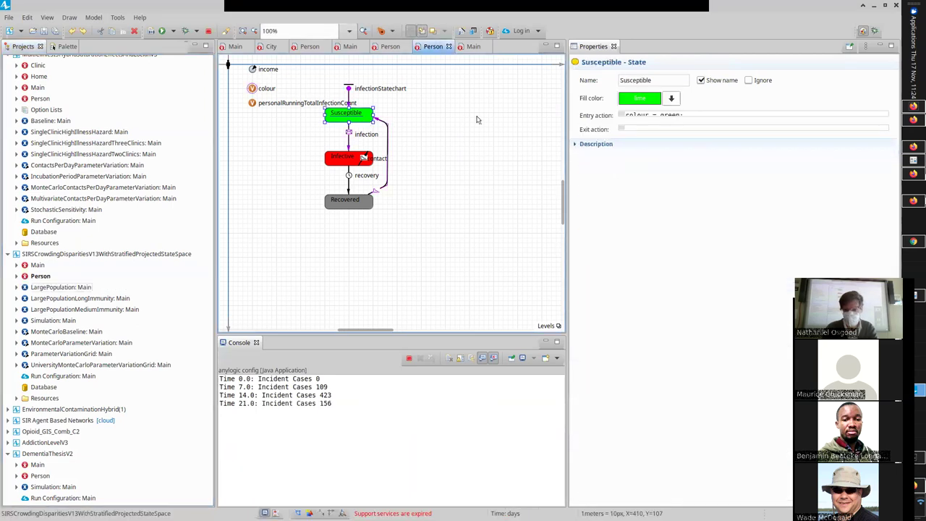
{"action": "left_click", "coordinate": [691, 120]}
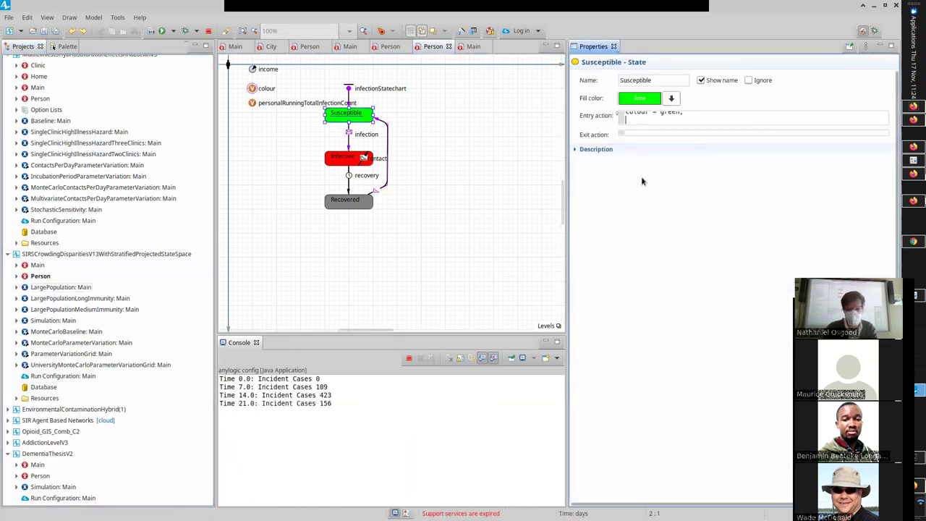
{"action": "left_click", "coordinate": [349, 168]}
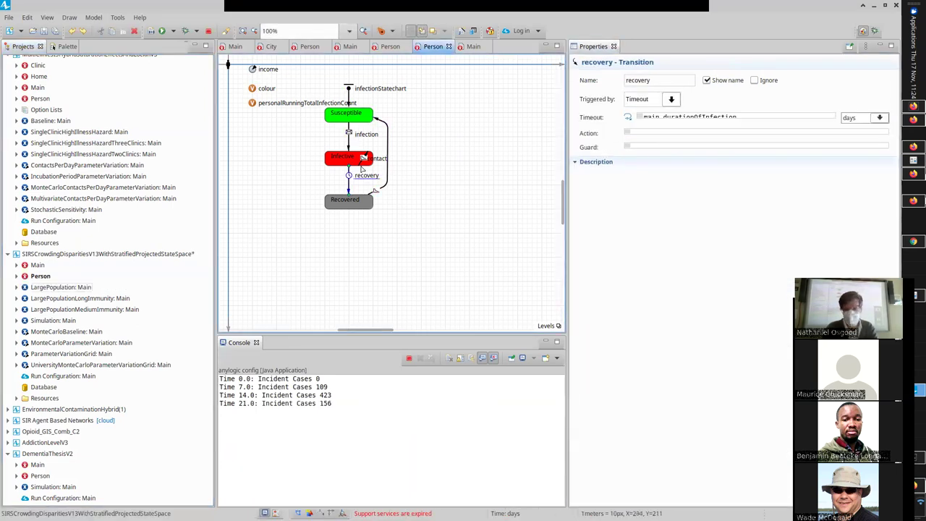
{"action": "left_click", "coordinate": [355, 165]}
{"action": "left_click", "coordinate": [345, 204]}
Bring the running simulation forward, scroll to the charts, and speed it up to x100.
{"action": "key", "text": "alt+Tab"}
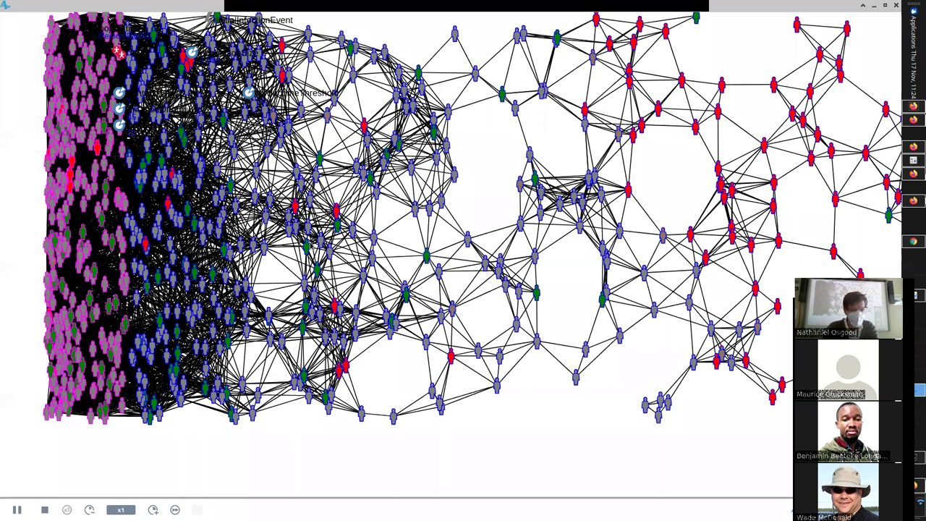
{"action": "key", "text": "alt+Tab"}
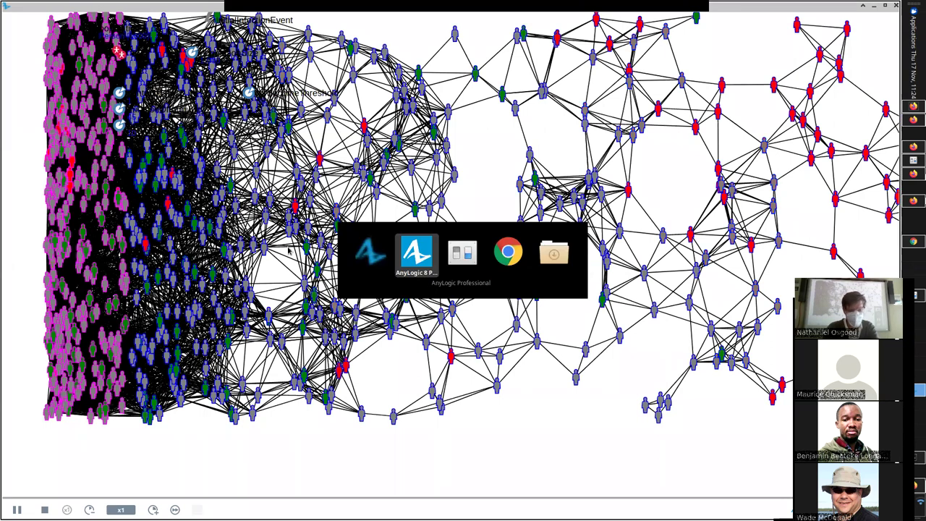
{"action": "key", "text": "alt+Tab"}
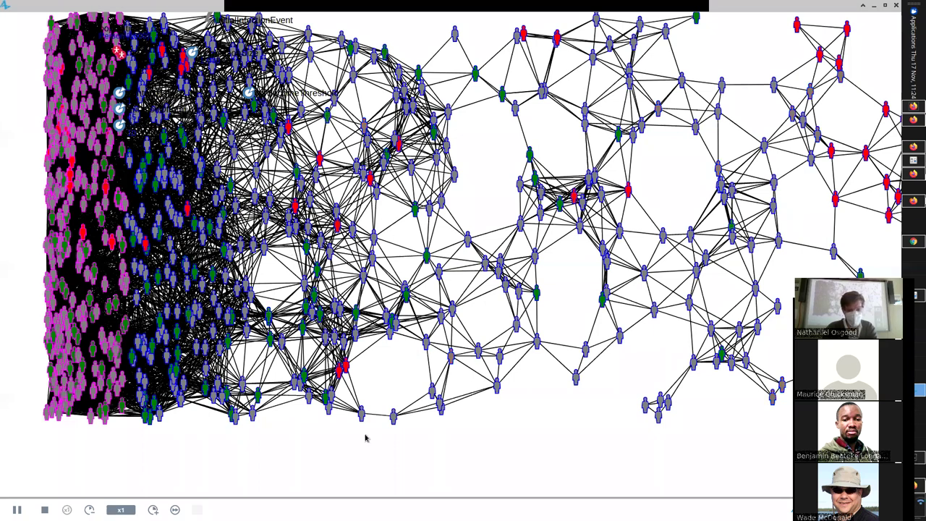
{"action": "scroll", "coordinate": [366, 437], "scroll_direction": "up", "scroll_amount": 5}
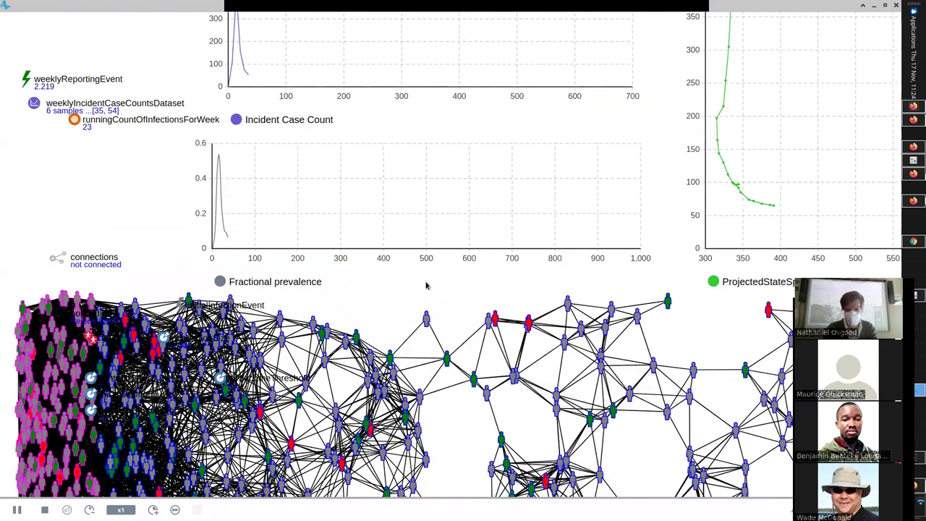
{"action": "scroll", "coordinate": [426, 283], "scroll_direction": "up", "scroll_amount": 2}
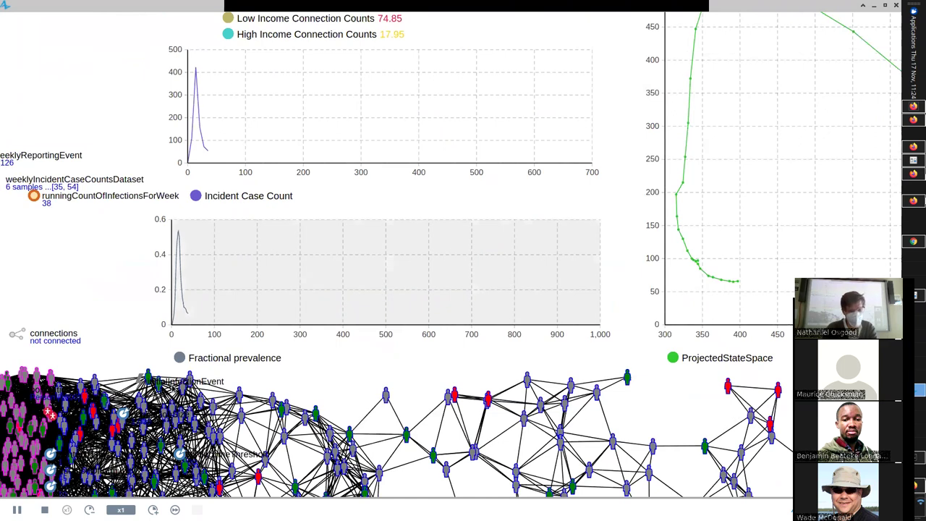
{"action": "left_click", "coordinate": [153, 510]}
{"action": "left_click", "coordinate": [152, 510]}
{"action": "left_click", "coordinate": [153, 509]}
{"action": "left_click", "coordinate": [153, 510]}
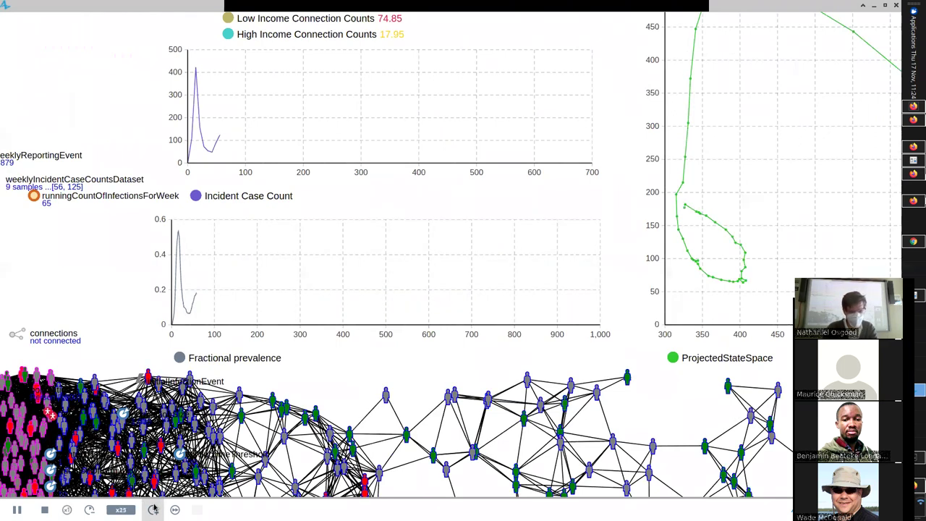
{"action": "left_click", "coordinate": [153, 509]}
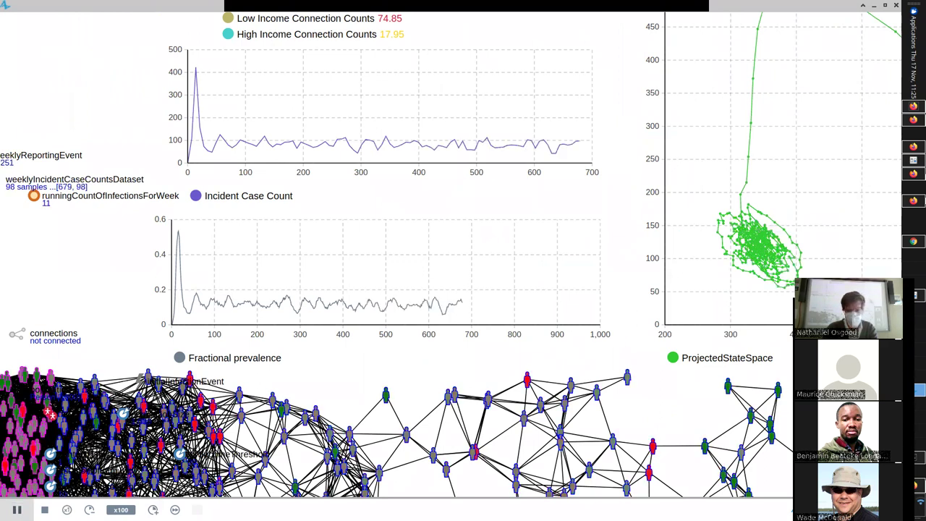
Pause and resume the run, push it to x1000 and Virtual time, then return to the editor.
{"action": "left_click", "coordinate": [17, 509]}
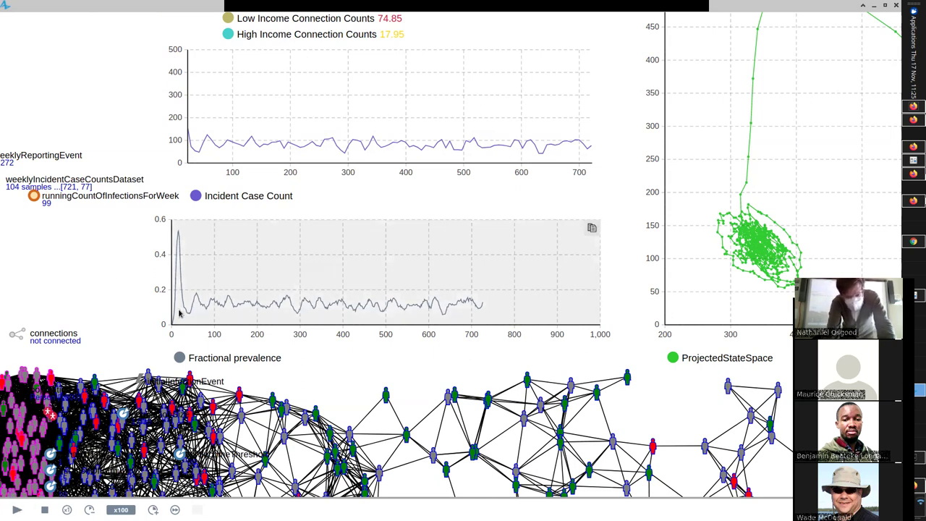
{"action": "left_click", "coordinate": [17, 509]}
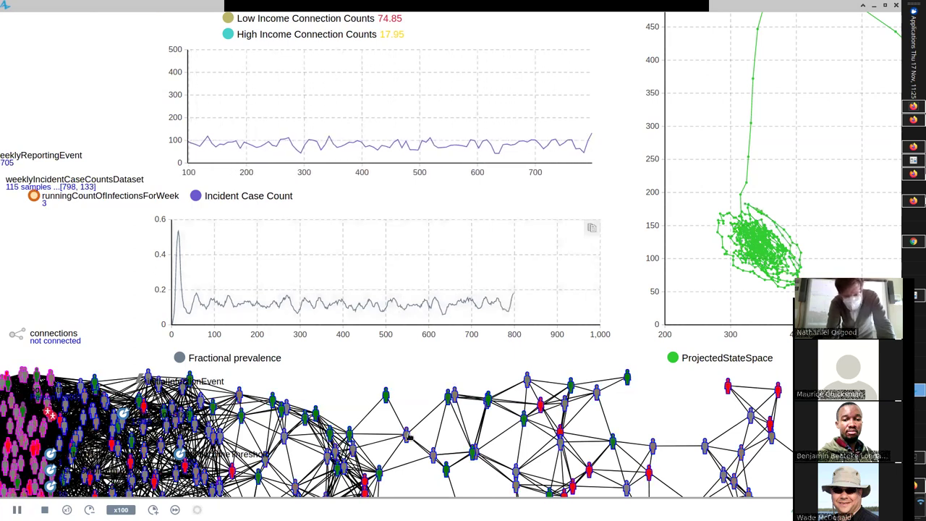
{"action": "scroll", "coordinate": [390, 356], "scroll_direction": "down", "scroll_amount": 2}
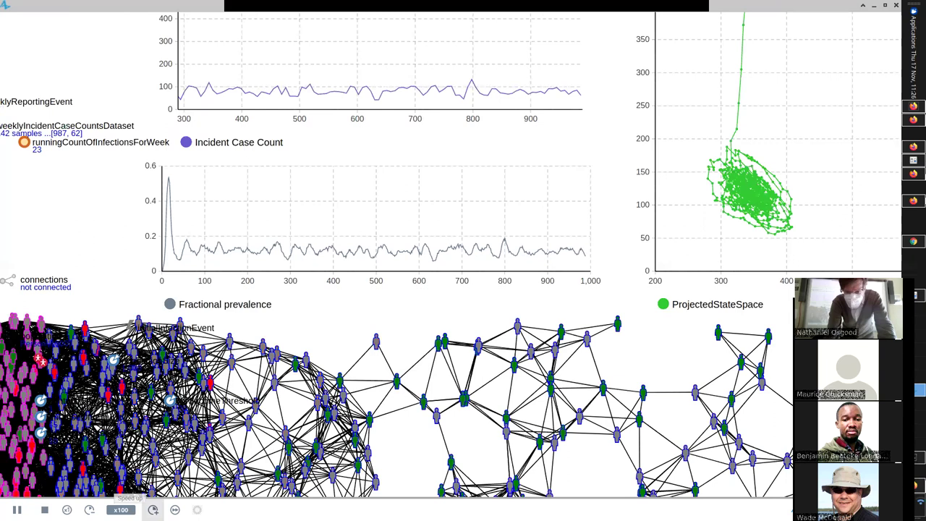
{"action": "left_click", "coordinate": [152, 509]}
{"action": "left_click", "coordinate": [153, 509]}
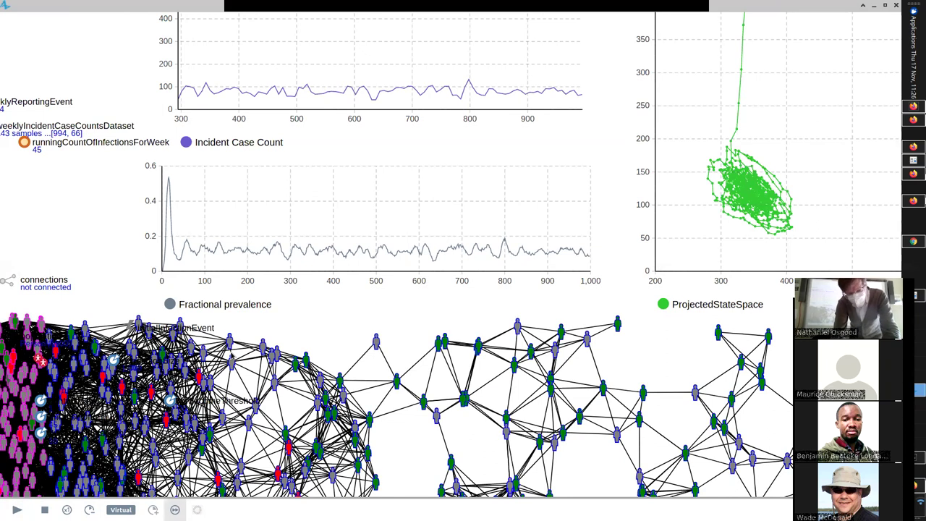
{"action": "left_click", "coordinate": [175, 509]}
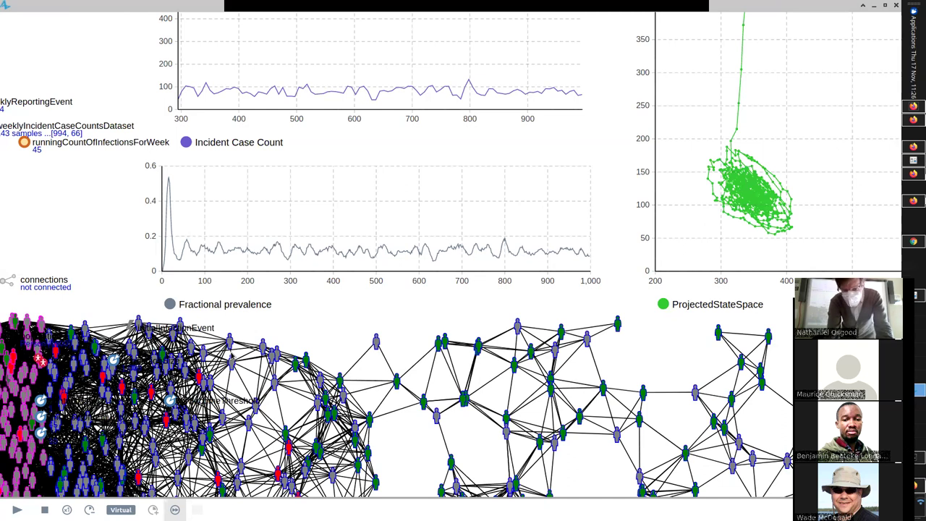
{"action": "key", "text": "alt+Tab"}
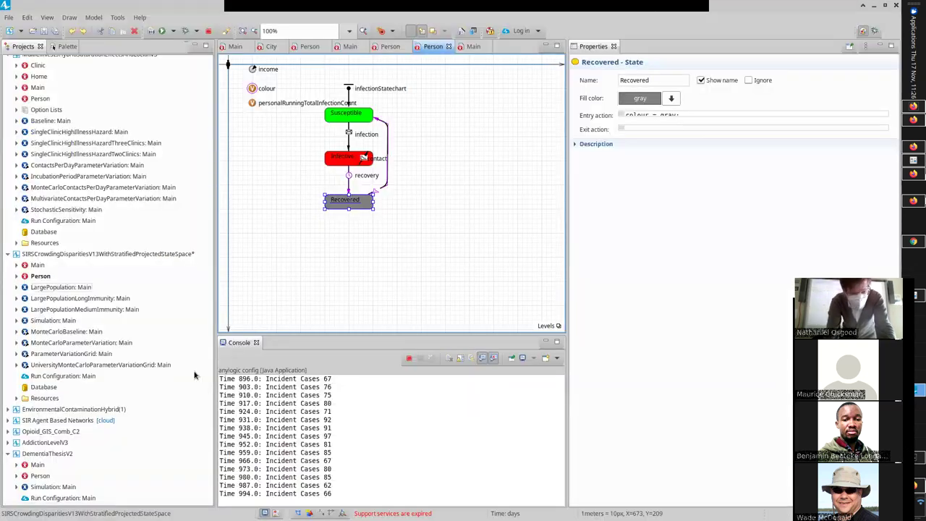
Look over the LargePopulation settings and the running model, then stop the simulation from the console.
{"action": "left_click", "coordinate": [44, 288]}
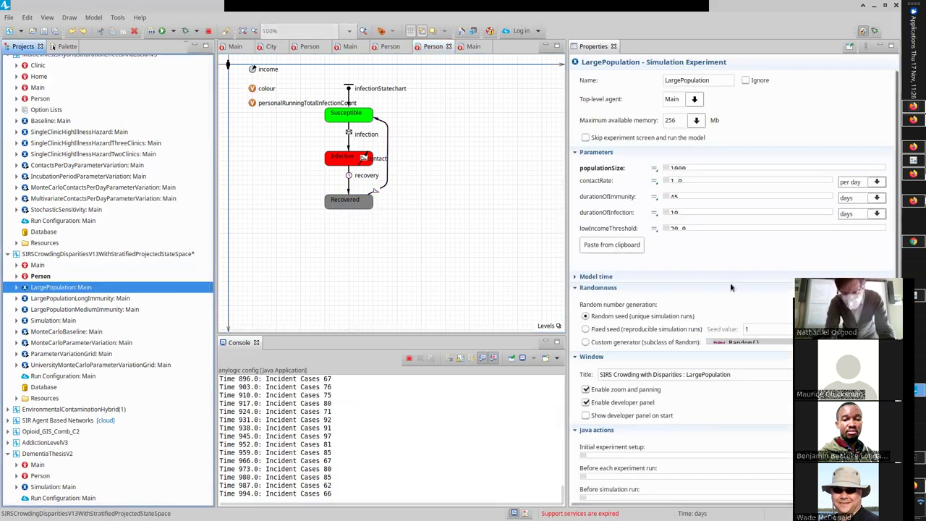
{"action": "key", "text": "alt+Tab"}
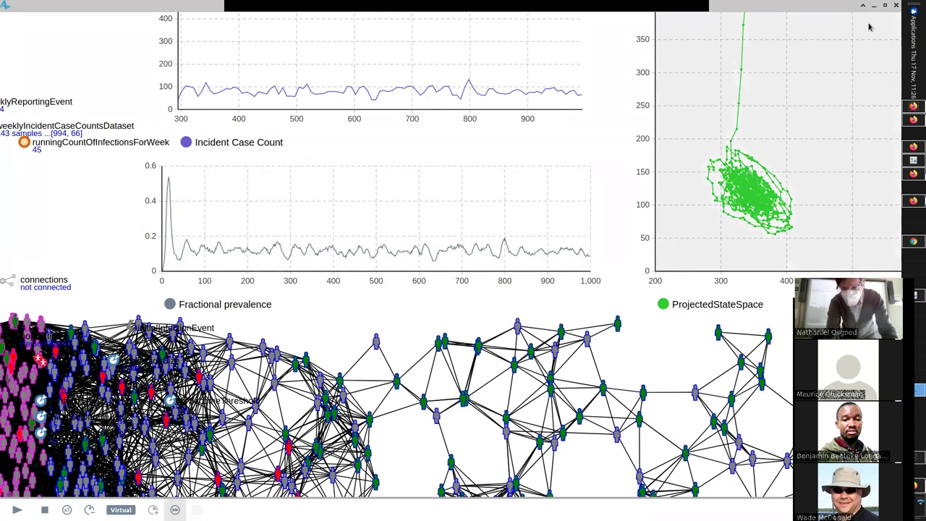
{"action": "key", "text": "alt+Tab"}
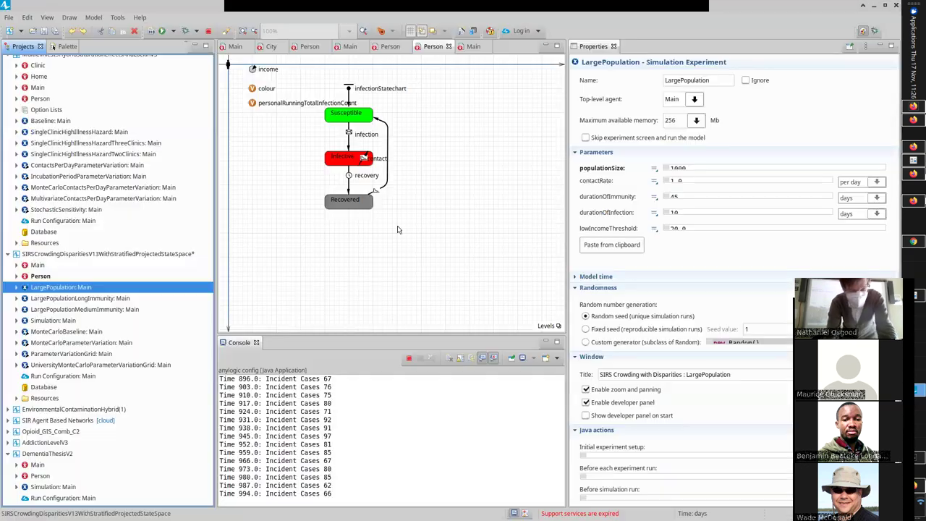
{"action": "left_click", "coordinate": [410, 359]}
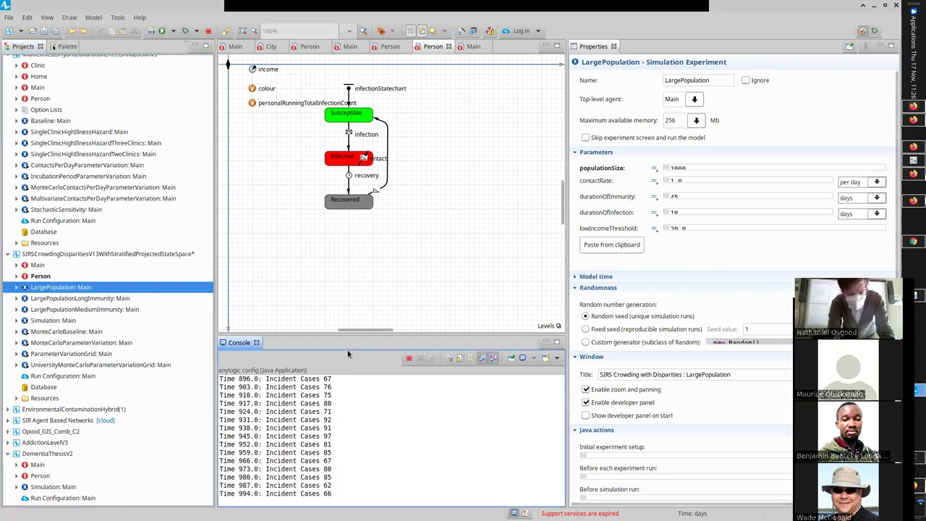
{"action": "right_click", "coordinate": [144, 289]}
Launch a fresh LargePopulation run and zoom and pan to recentre the contact network clusters.
{"action": "left_click", "coordinate": [176, 428]}
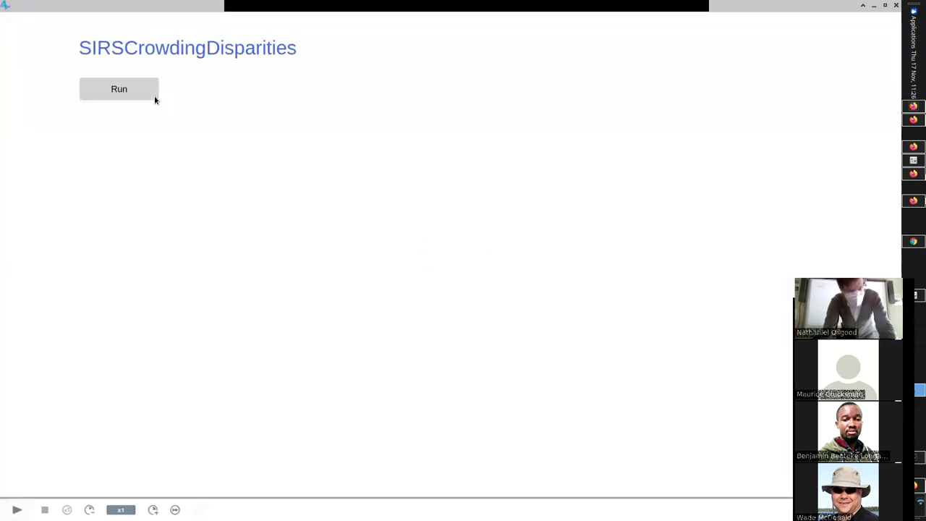
{"action": "left_click", "coordinate": [143, 88]}
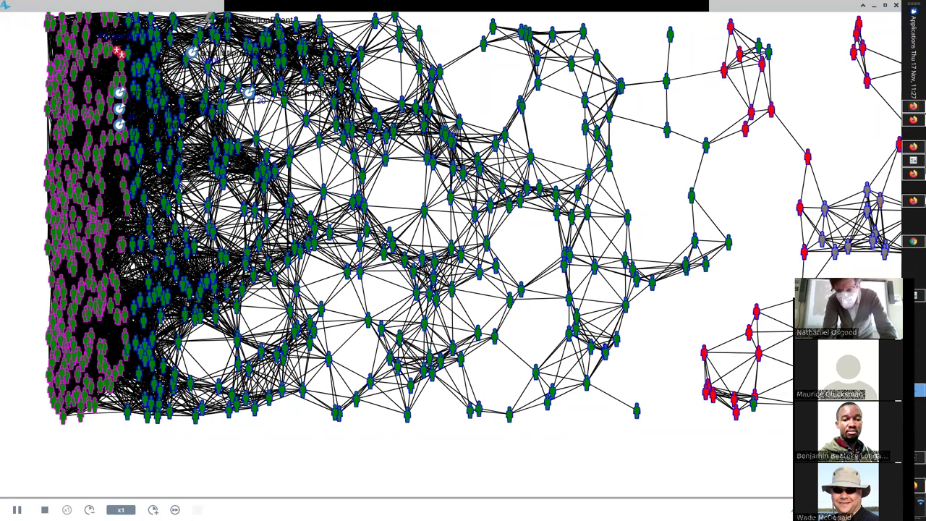
{"action": "scroll", "coordinate": [253, 181], "scroll_direction": "up", "scroll_amount": 4}
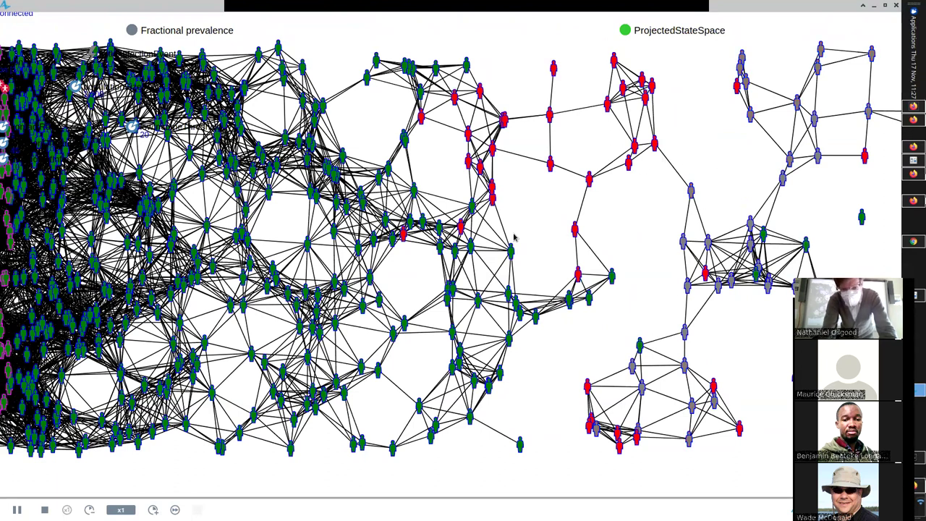
{"action": "left_click_drag", "start_coordinate": [754, 201], "coordinate": [902, 174]}
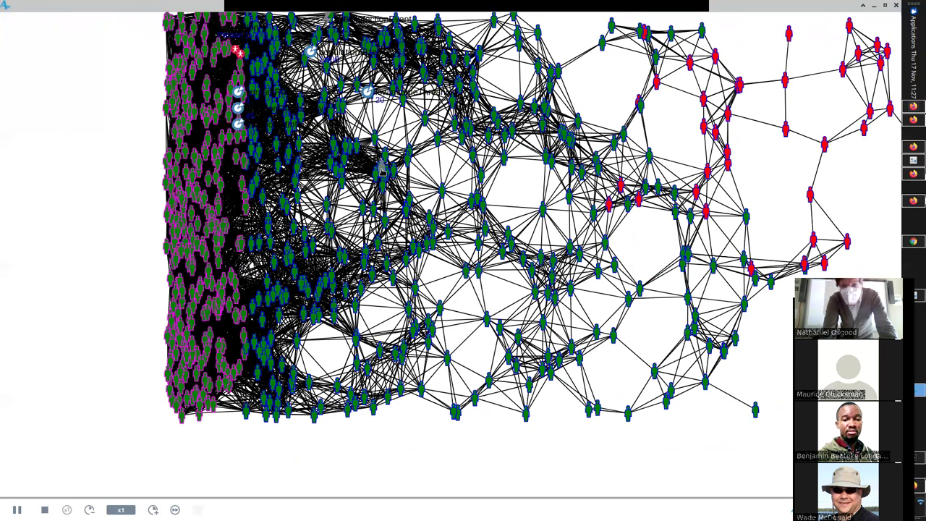
{"action": "left_click_drag", "start_coordinate": [382, 167], "coordinate": [362, 229]}
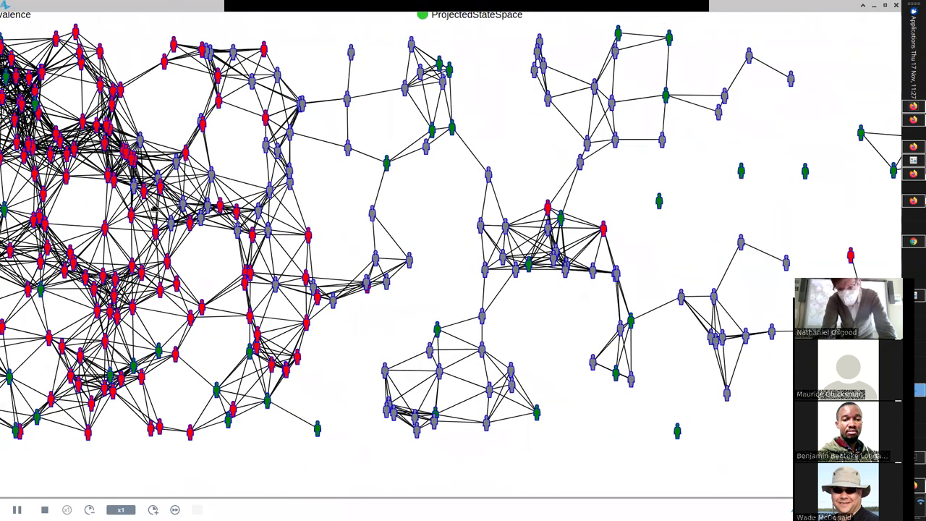
{"action": "left_click_drag", "start_coordinate": [210, 242], "coordinate": [657, 258]}
Raise the simulation speed to x100 and keep the run going past day 1,400.
{"action": "scroll", "coordinate": [463, 254], "scroll_direction": "up", "scroll_amount": 5}
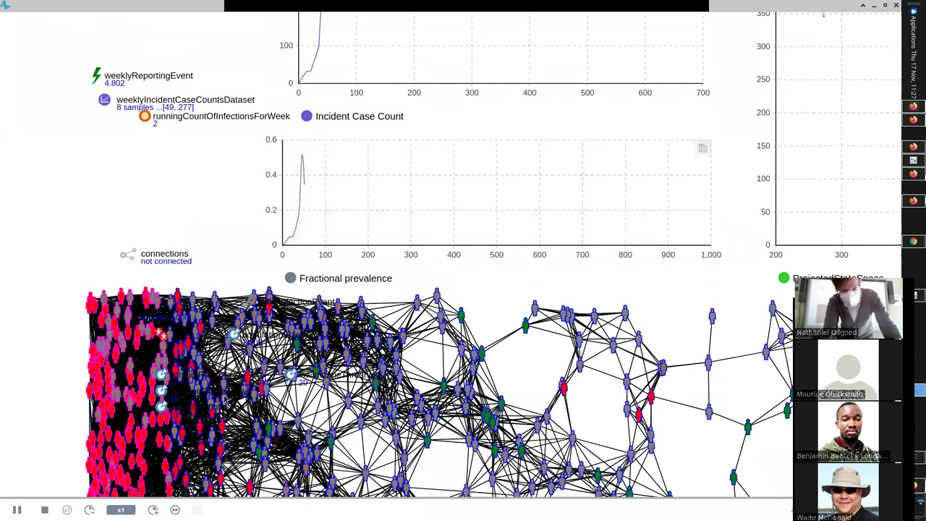
{"action": "left_click", "coordinate": [153, 509]}
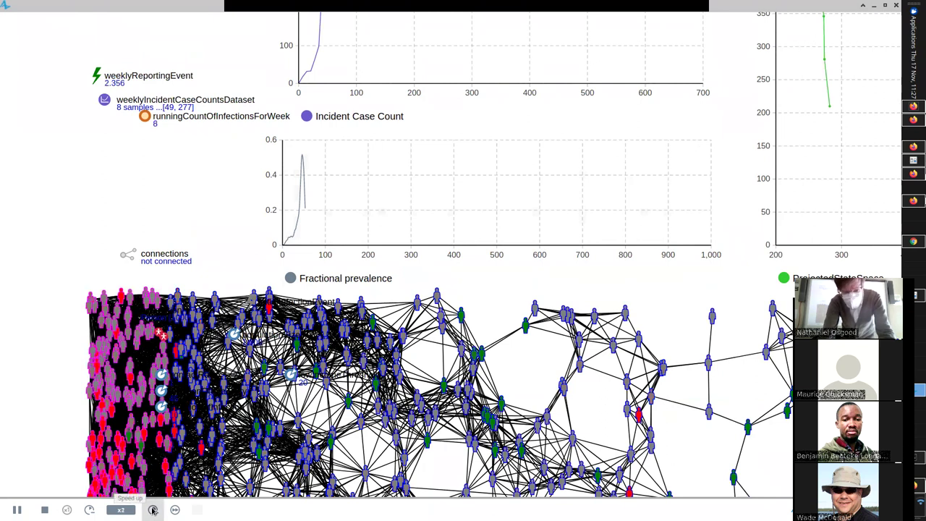
{"action": "left_click", "coordinate": [153, 510]}
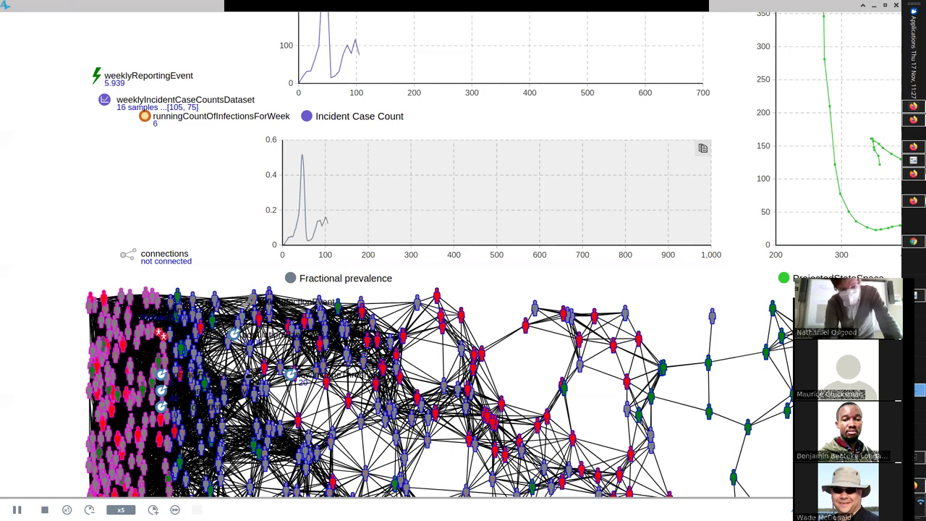
{"action": "left_click", "coordinate": [153, 509]}
{"action": "left_click", "coordinate": [153, 510]}
{"action": "left_click", "coordinate": [153, 509]}
{"action": "left_click", "coordinate": [152, 509]}
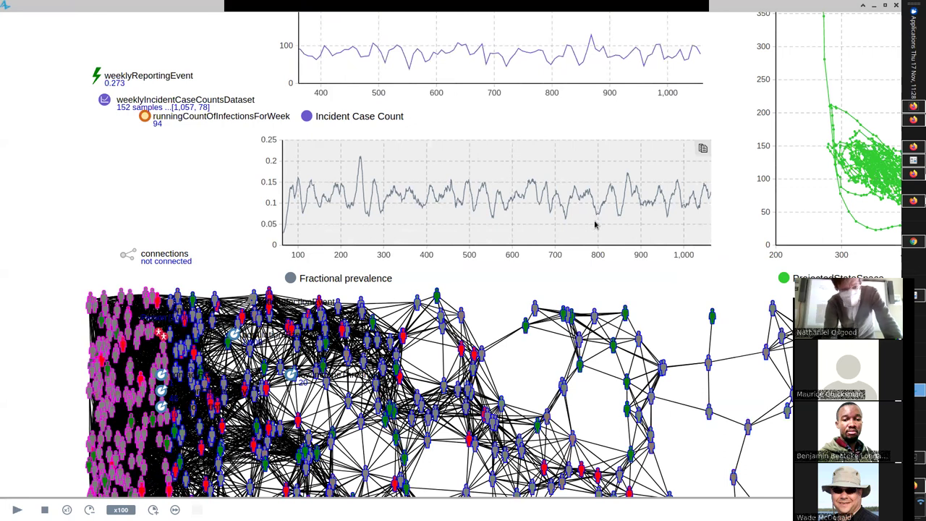
{"action": "left_click", "coordinate": [17, 510]}
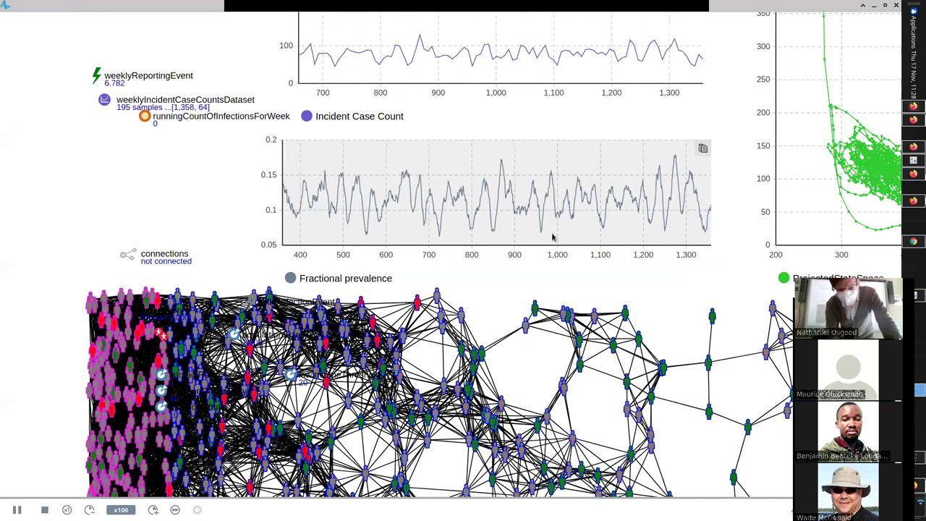
{"action": "scroll", "coordinate": [496, 235], "scroll_direction": "right", "scroll_amount": 2}
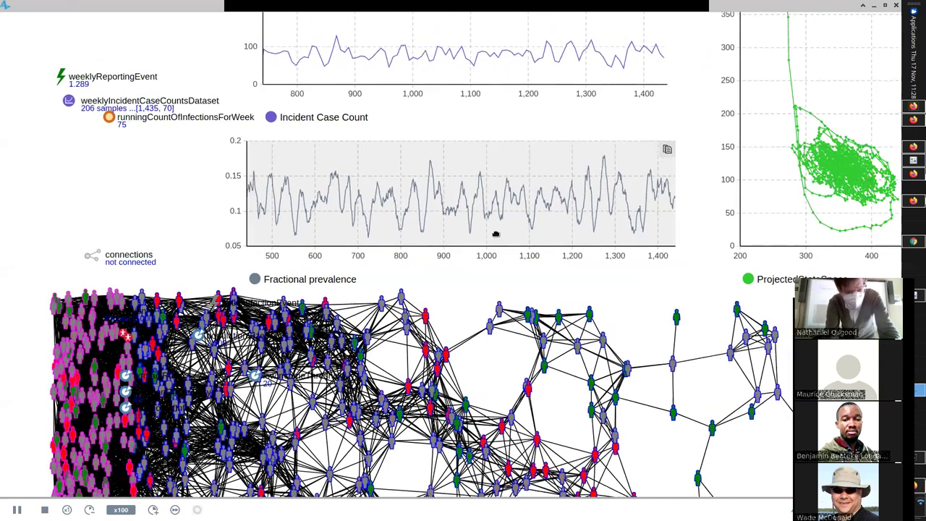
Switch to the editor and show the Console panel with the last run's output.
{"action": "key", "text": "alt+Tab"}
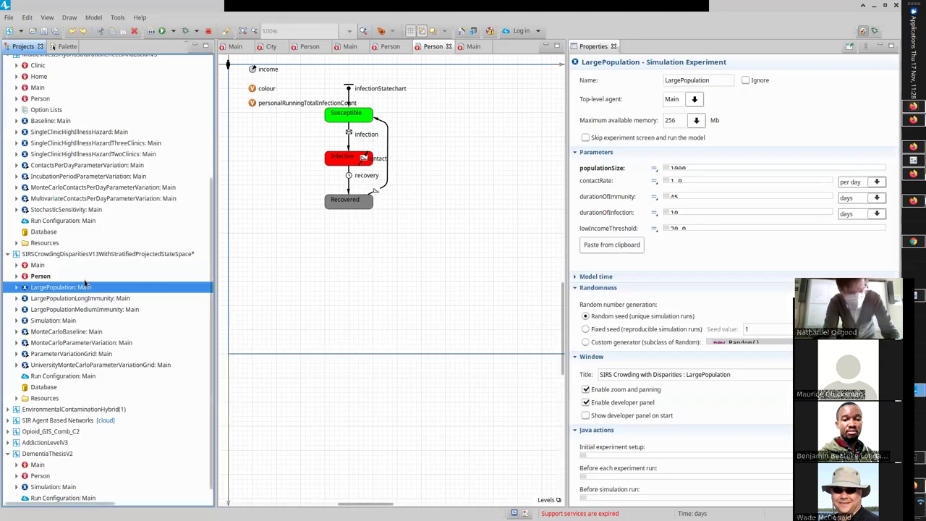
{"action": "right_click", "coordinate": [85, 288]}
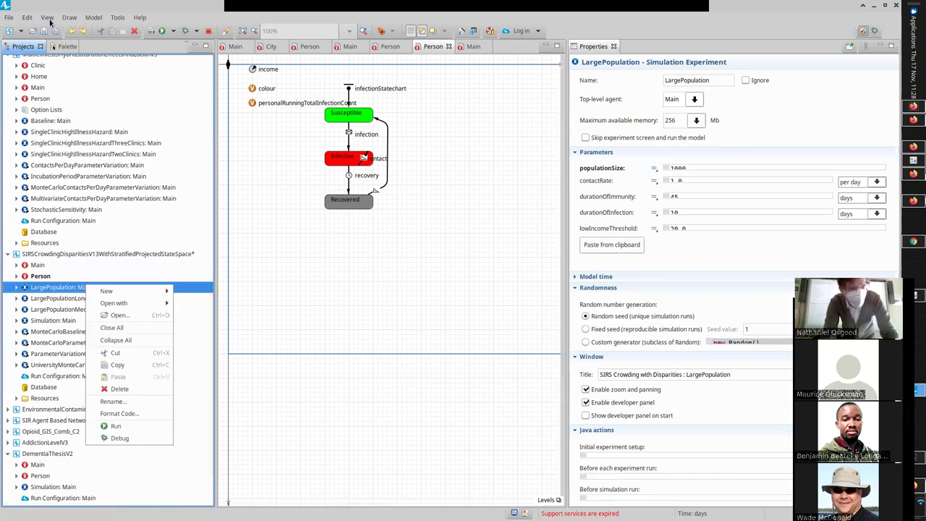
{"action": "left_click", "coordinate": [48, 18]}
{"action": "left_click", "coordinate": [62, 69]}
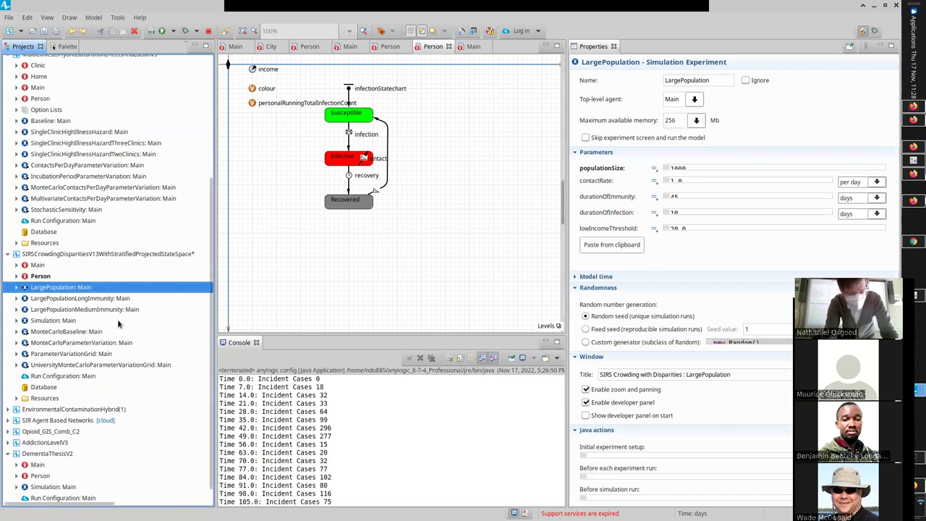
Run the LargePopulation experiment again and start it from the start screen.
{"action": "right_click", "coordinate": [81, 288]}
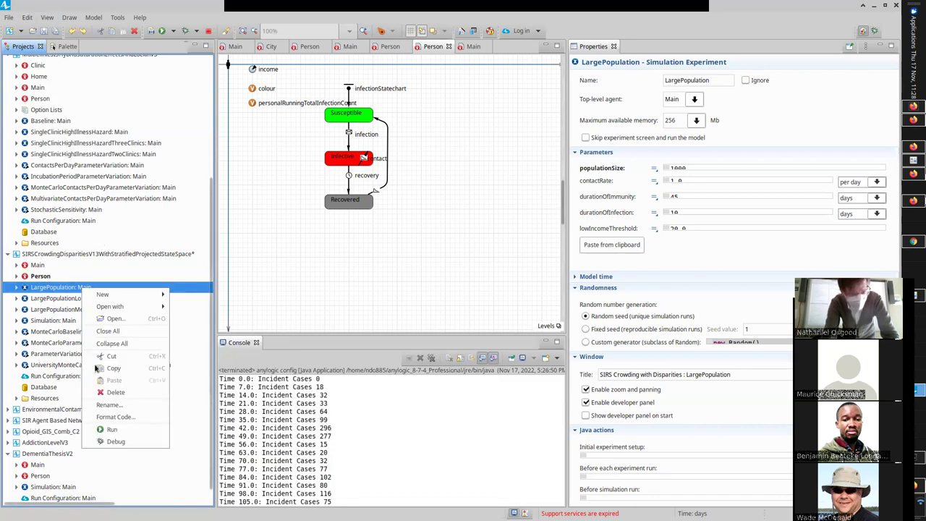
{"action": "left_click", "coordinate": [118, 433]}
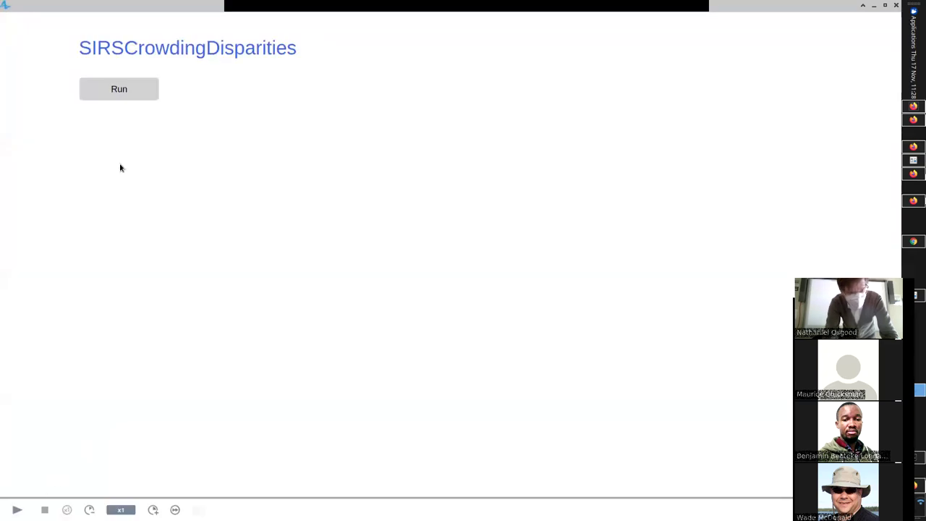
{"action": "left_click", "coordinate": [120, 87]}
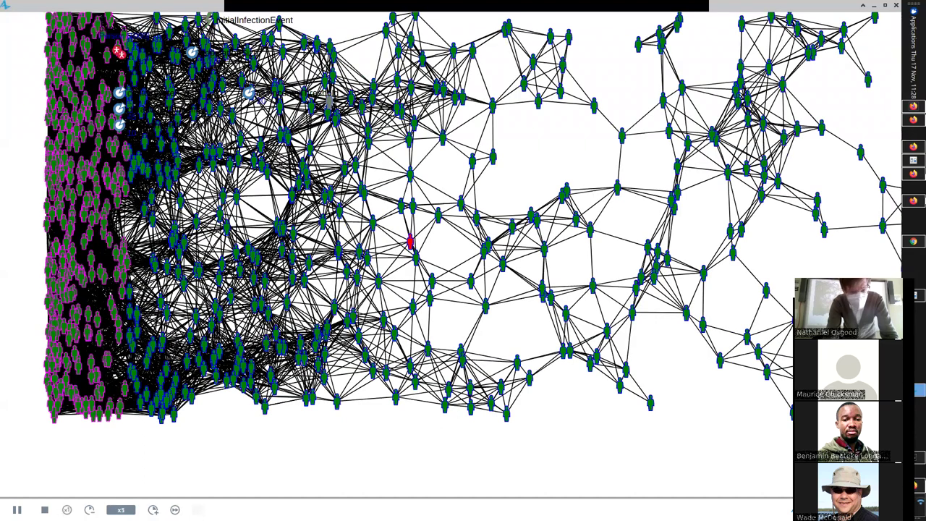
Speed the new run up to x50, pause it near day 917, then resume.
{"action": "scroll", "coordinate": [309, 346], "scroll_direction": "up", "scroll_amount": 5}
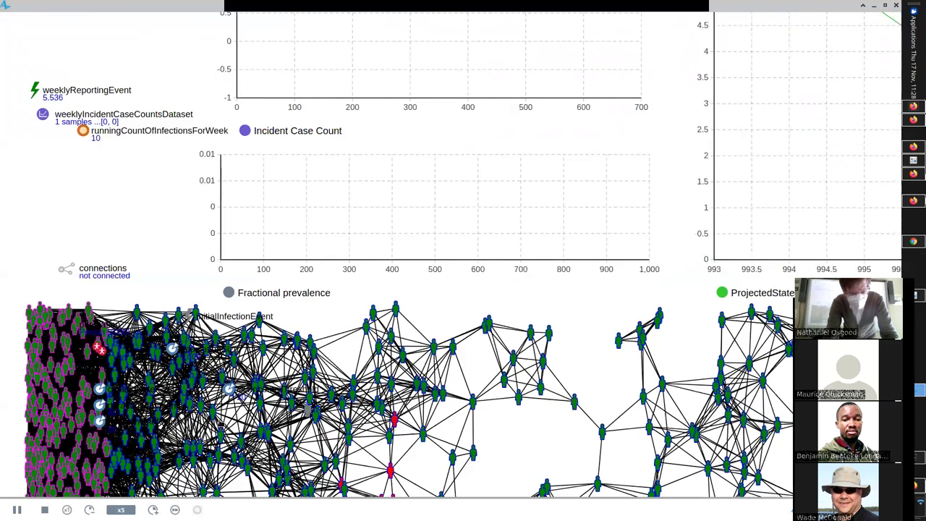
{"action": "left_click", "coordinate": [152, 509]}
{"action": "left_click", "coordinate": [152, 509]}
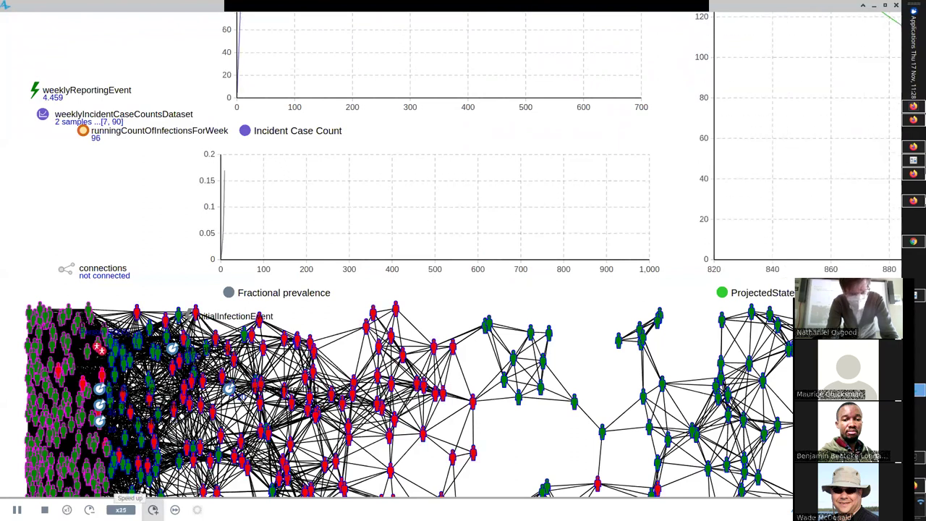
{"action": "left_click", "coordinate": [153, 510]}
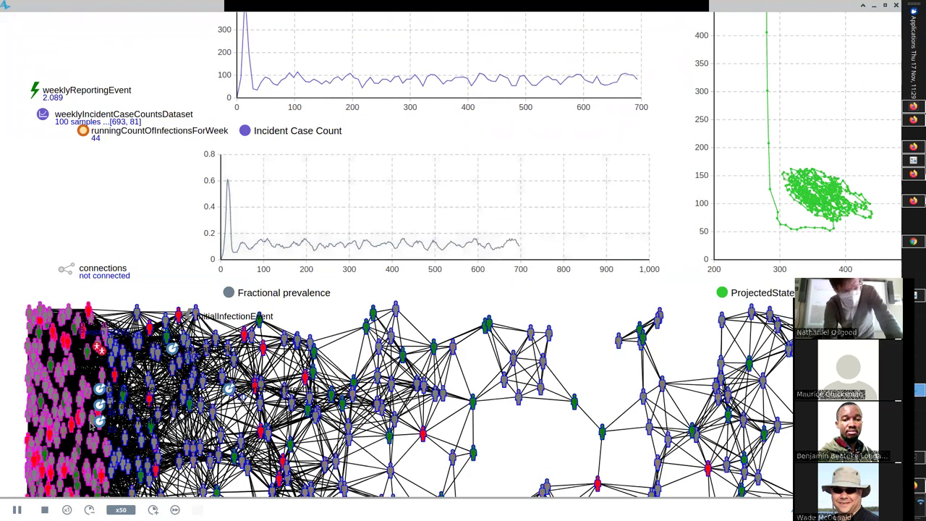
{"action": "left_click", "coordinate": [17, 509]}
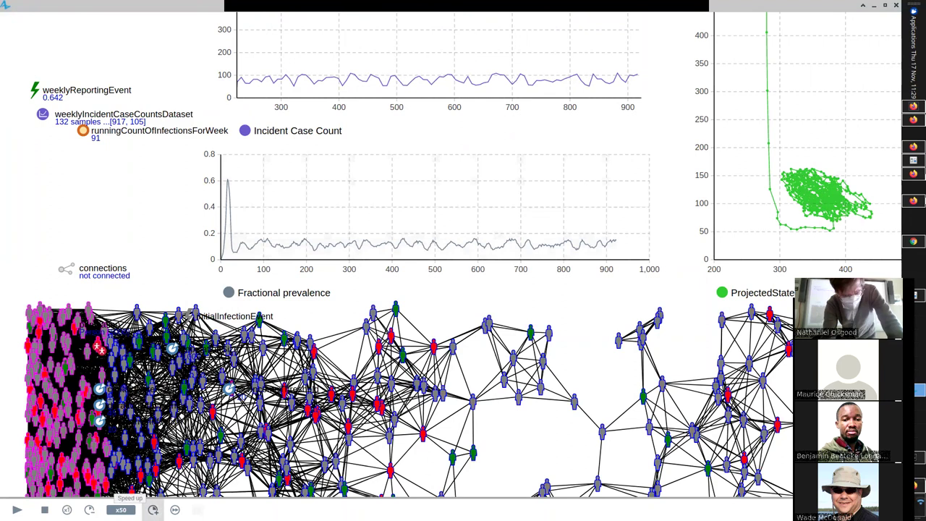
{"action": "left_click", "coordinate": [17, 509]}
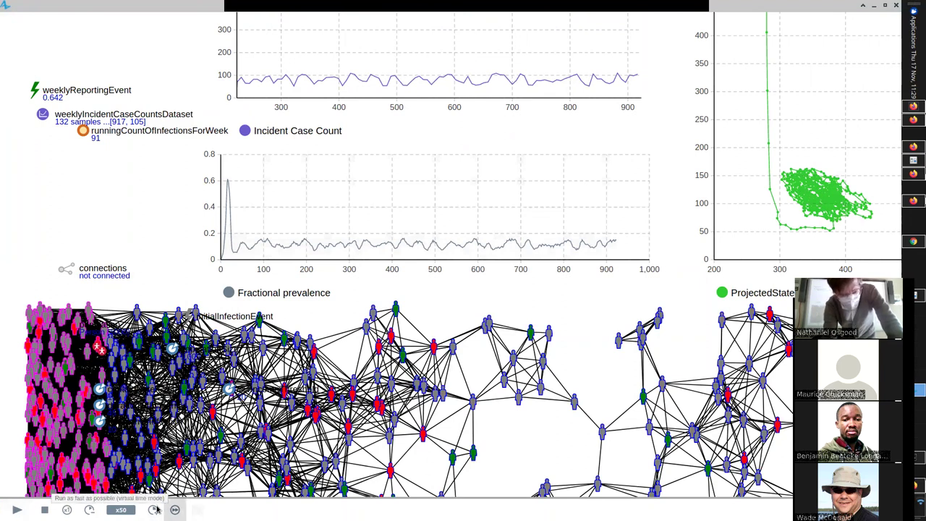
Run the simulation at x1000, then in virtual time, past day 27,000, and return to the editor.
{"action": "left_click", "coordinate": [153, 509]}
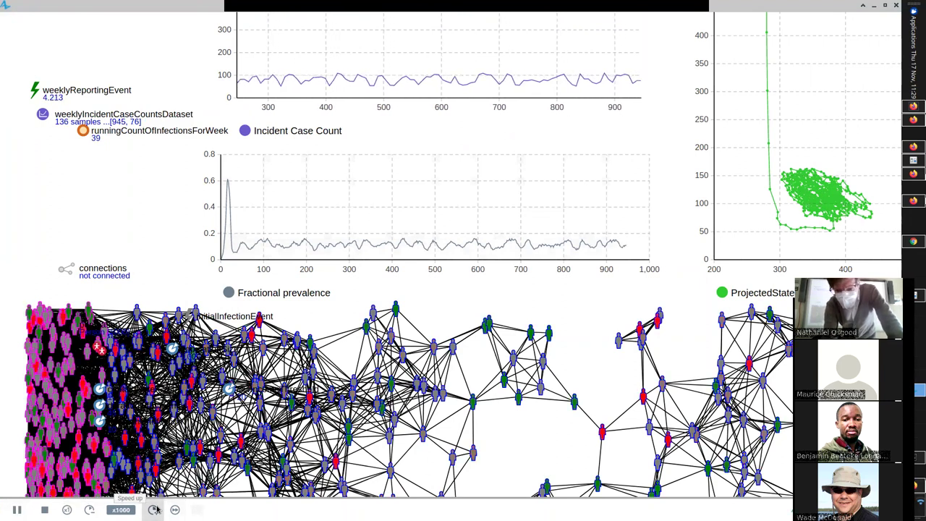
{"action": "left_click", "coordinate": [155, 509]}
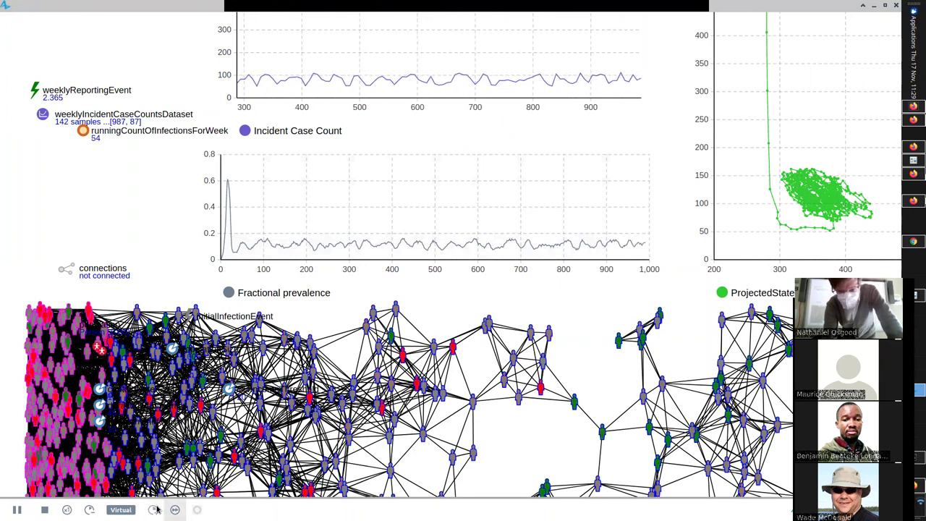
{"action": "left_click", "coordinate": [70, 509]}
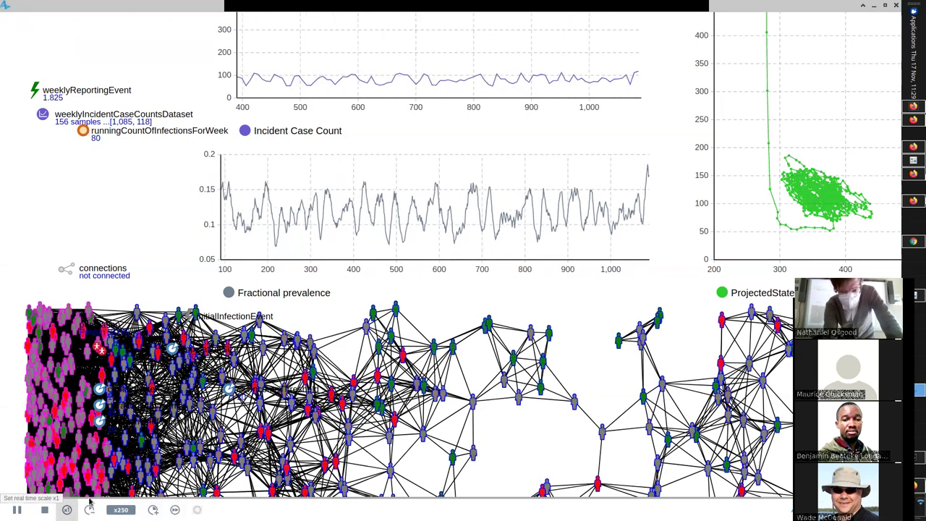
{"action": "key", "text": "ctrl+period"}
{"action": "key", "text": "ctrl+period"}
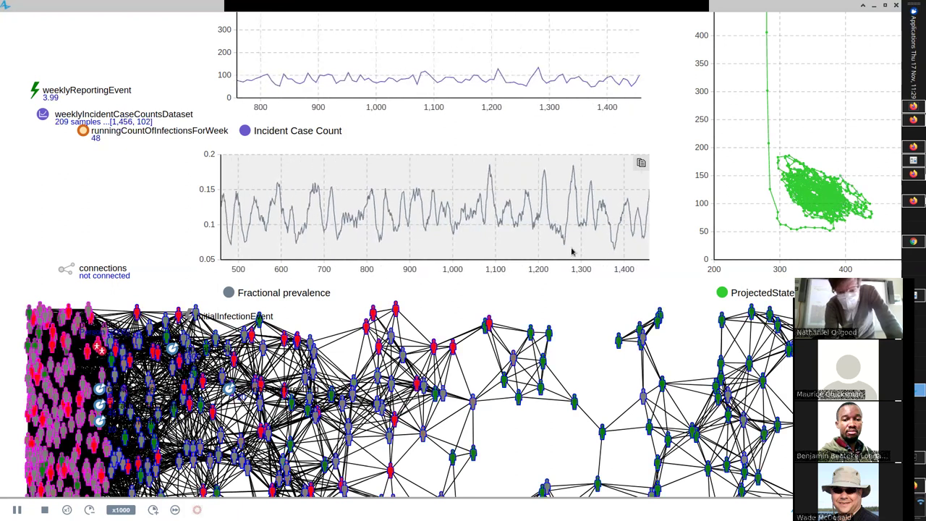
{"action": "key", "text": "ctrl+period"}
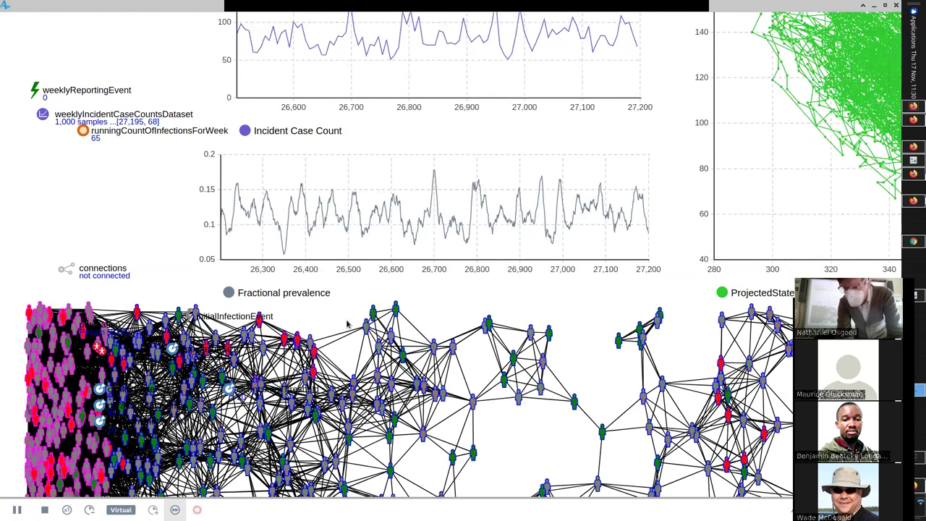
{"action": "key", "text": "alt+Tab"}
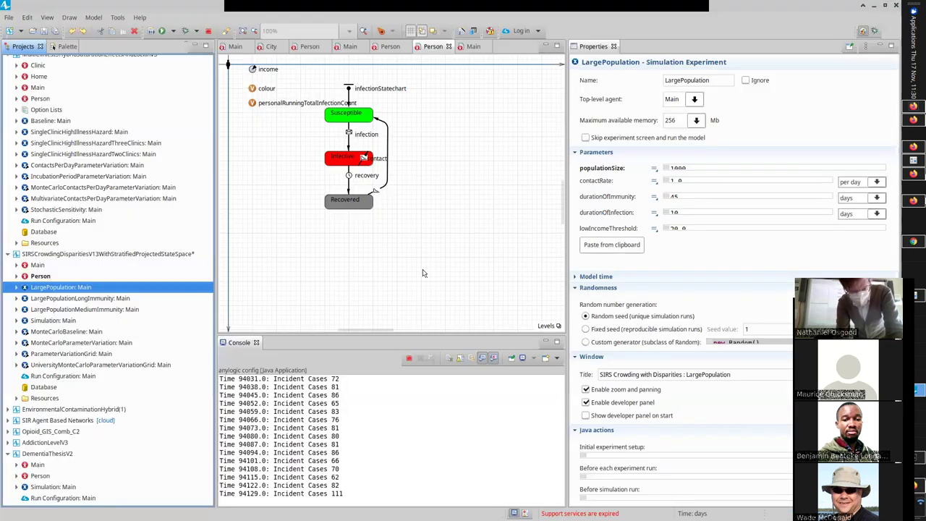
Terminate the LargePopulation run and bring the Calibration v4 slides in Firefox to the front.
{"action": "left_click", "coordinate": [410, 359]}
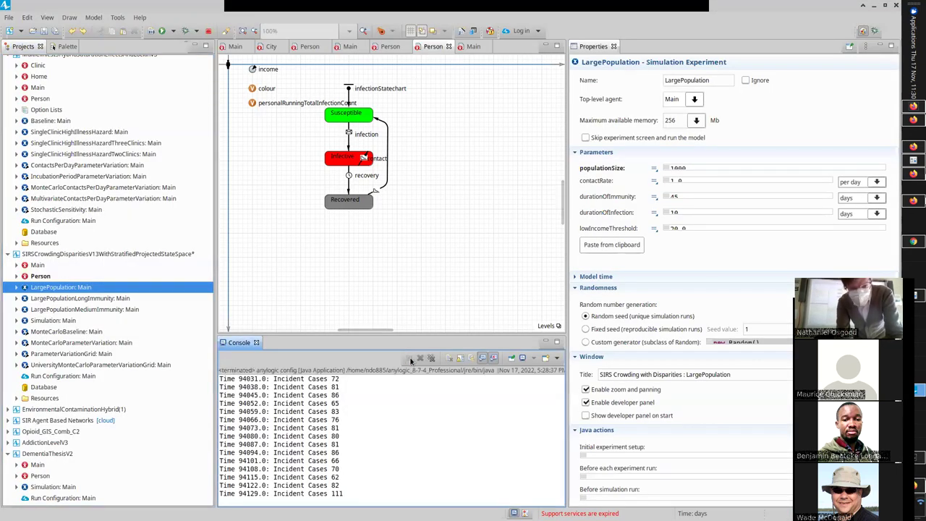
{"action": "key", "text": "alt+Tab"}
{"action": "key", "text": "alt+Tab"}
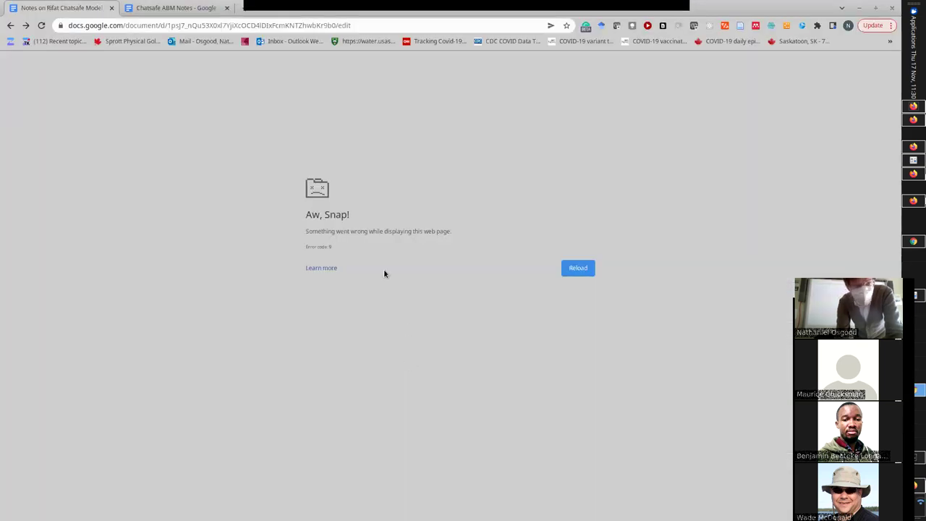
{"action": "key", "text": "alt+Tab"}
{"action": "key", "text": "super+d"}
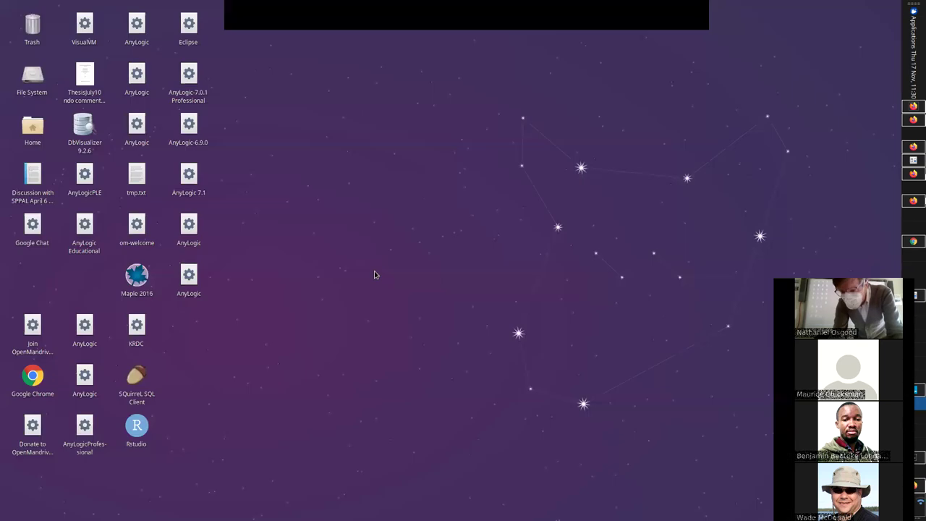
{"action": "key", "text": "alt+Tab"}
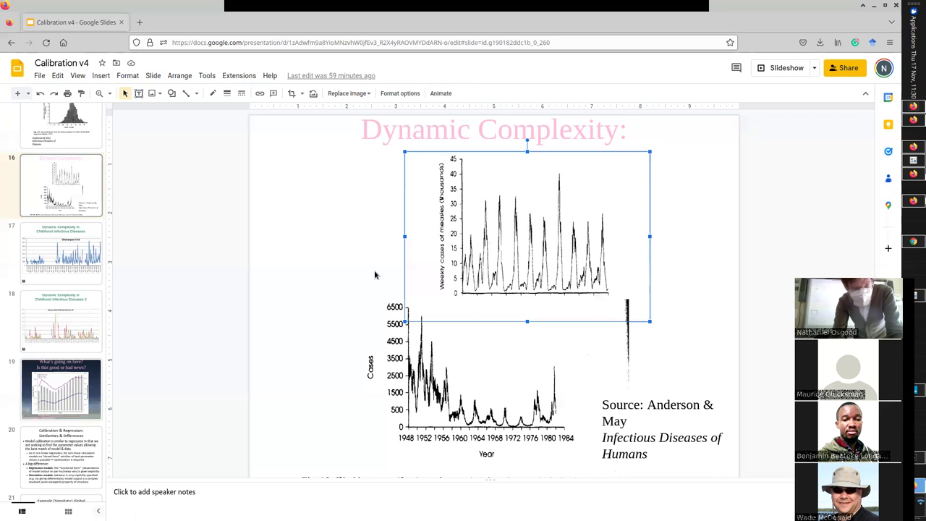
Present Calibration v4 full screen from slide 1 and advance two slides.
{"action": "left_click", "coordinate": [52, 180]}
{"action": "key", "text": "Home"}
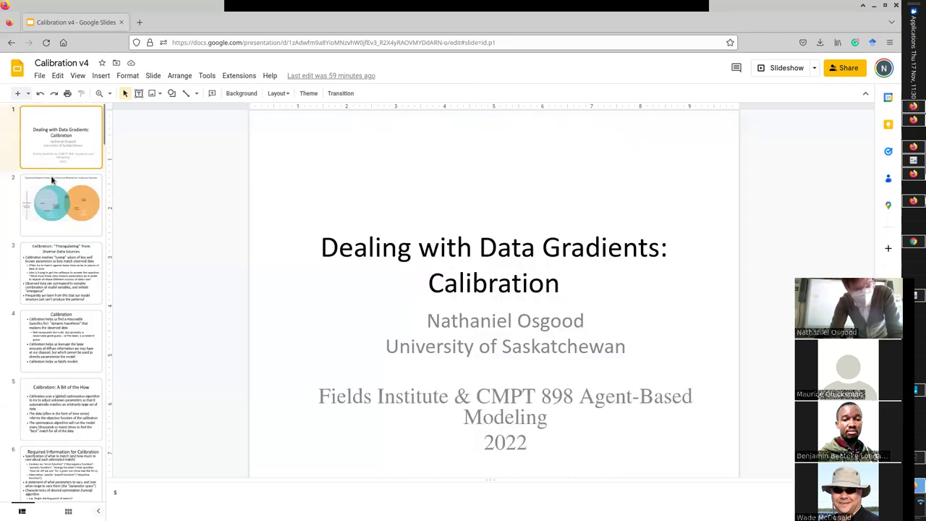
{"action": "left_click", "coordinate": [780, 72]}
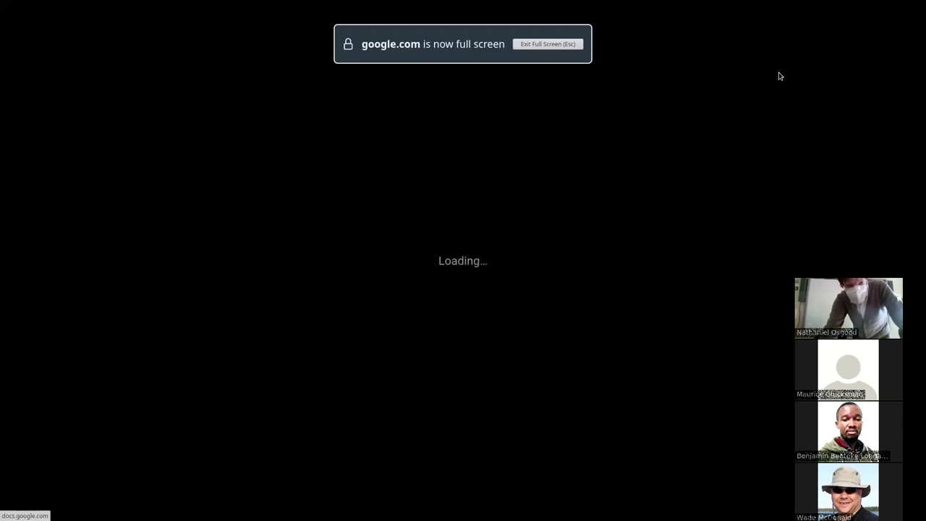
{"action": "key", "text": "Right"}
{"action": "key", "text": "Right"}
{"action": "key", "text": "Right"}
{"action": "key", "text": "Right"}
{"action": "key", "text": "Right"}
{"action": "key", "text": "Right"}
{"action": "key", "text": "Right"}
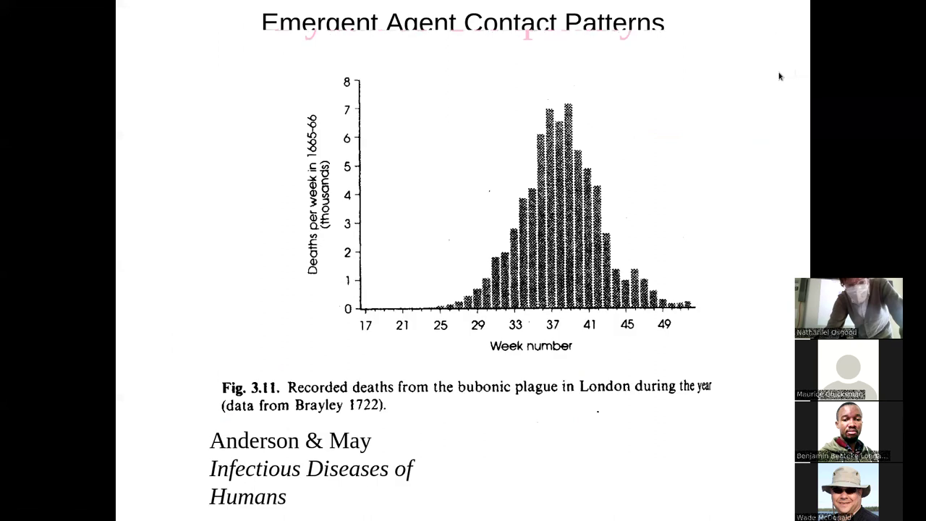
{"action": "key", "text": "Right"}
{"action": "key", "text": "Right"}
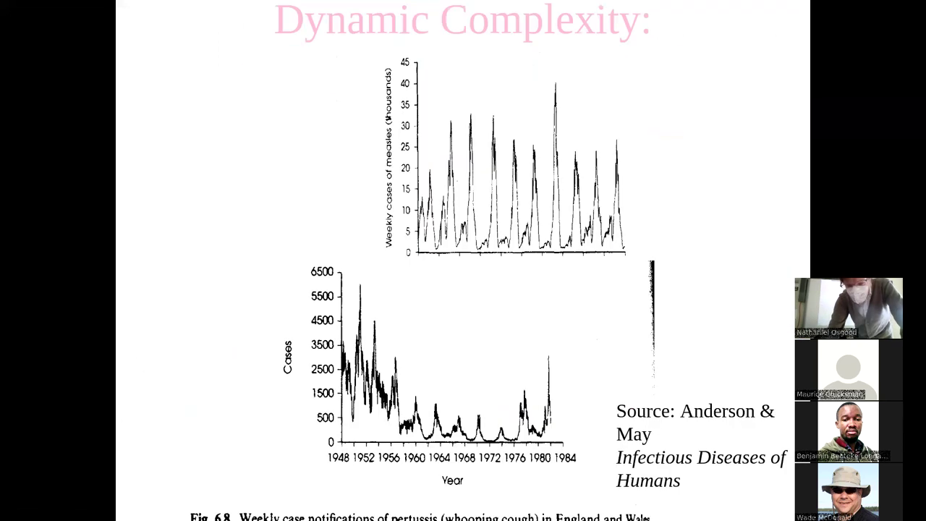